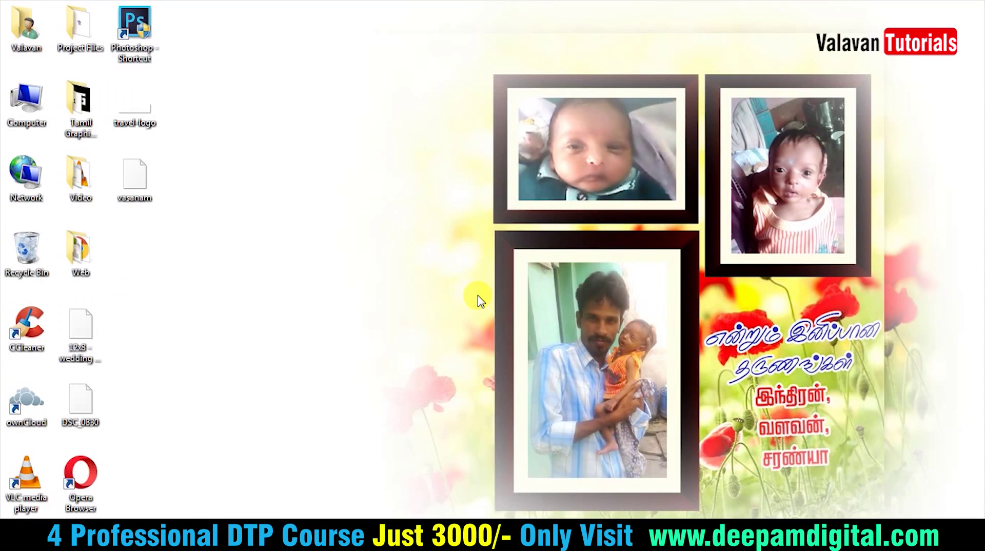
Step: Launch Google Chrome from the Windows desktop to get a new browser window
{"action": "left_click", "coordinate": [480, 300]}
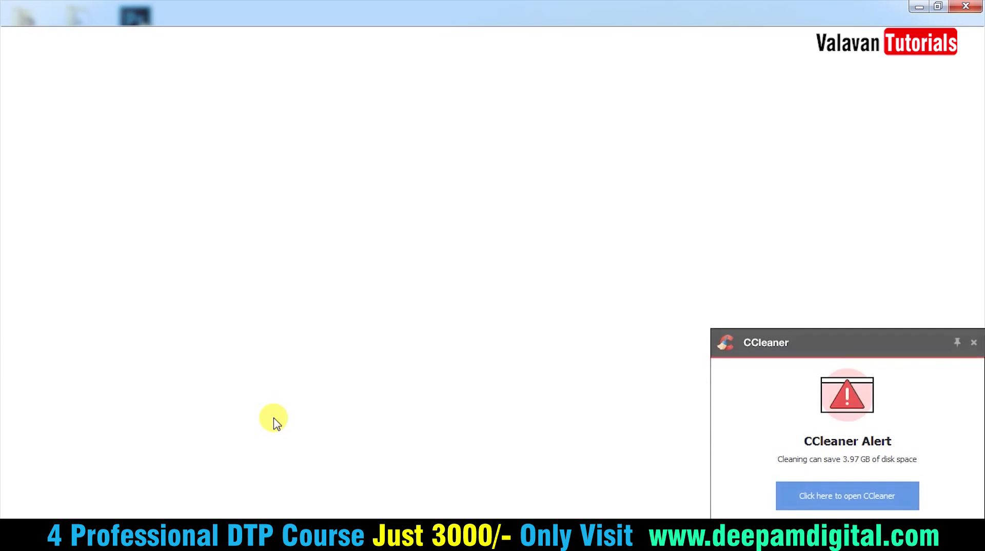
Step: Dismiss the CCleaner alert, search Google for 'logo' and switch to image results
{"action": "left_click", "coordinate": [971, 343]}
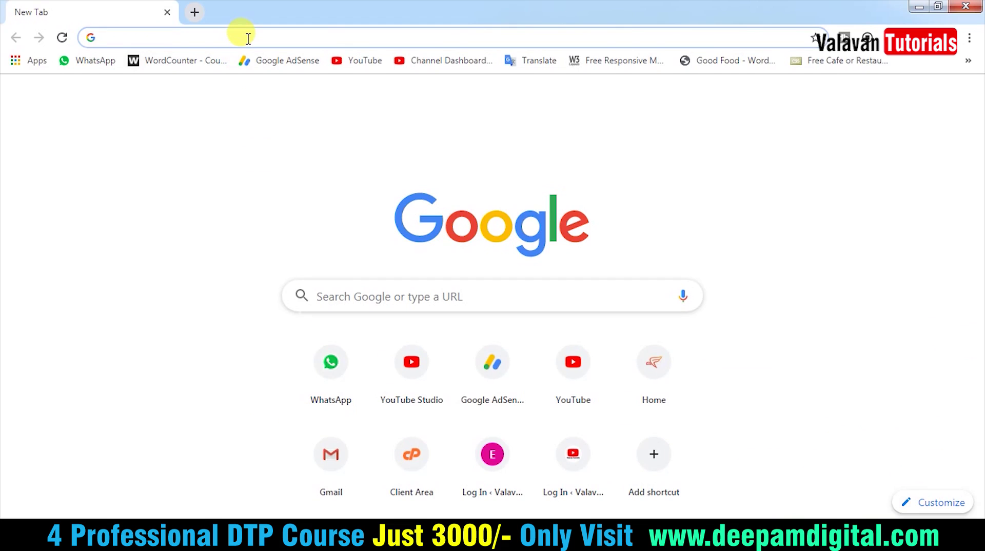
{"action": "type", "text": "logo"}
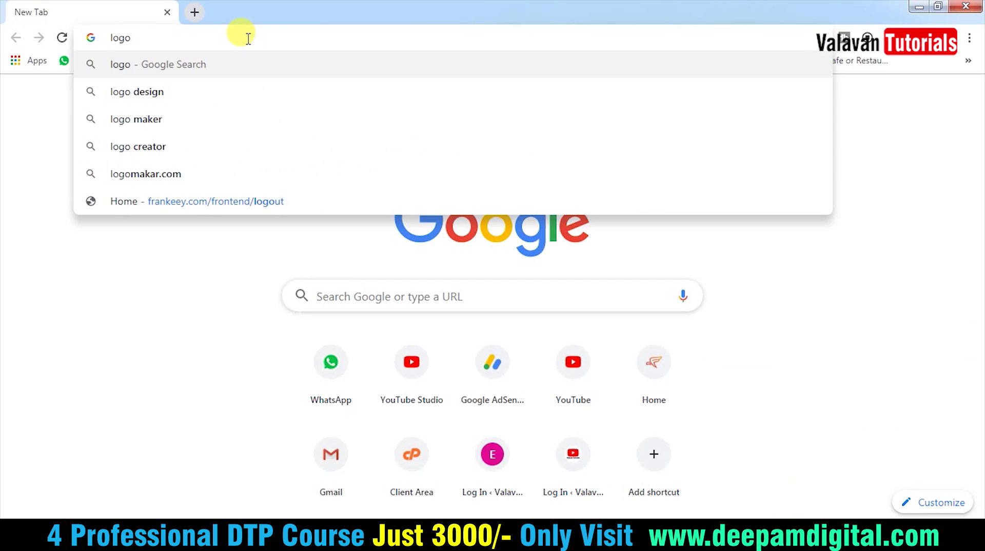
{"action": "key", "text": "Return"}
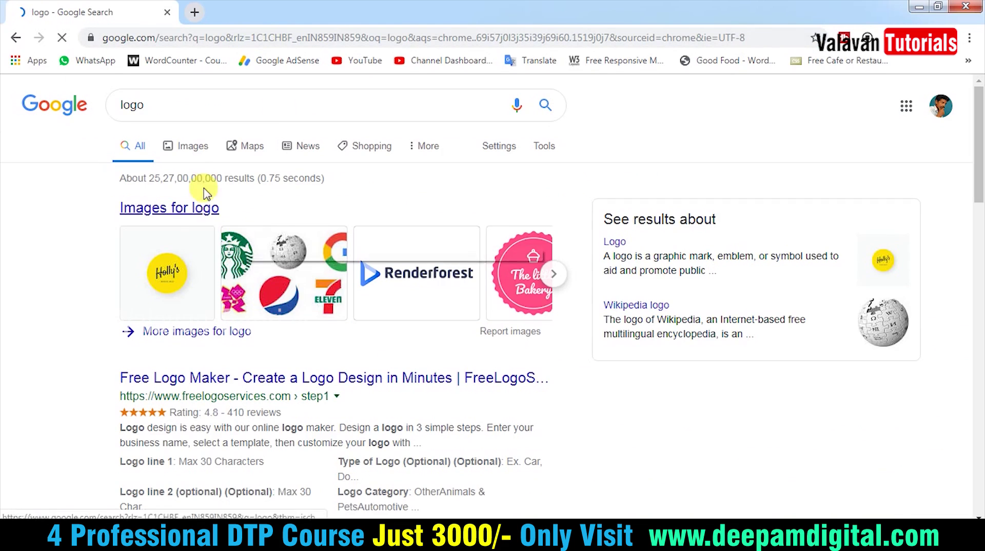
{"action": "left_click", "coordinate": [185, 148]}
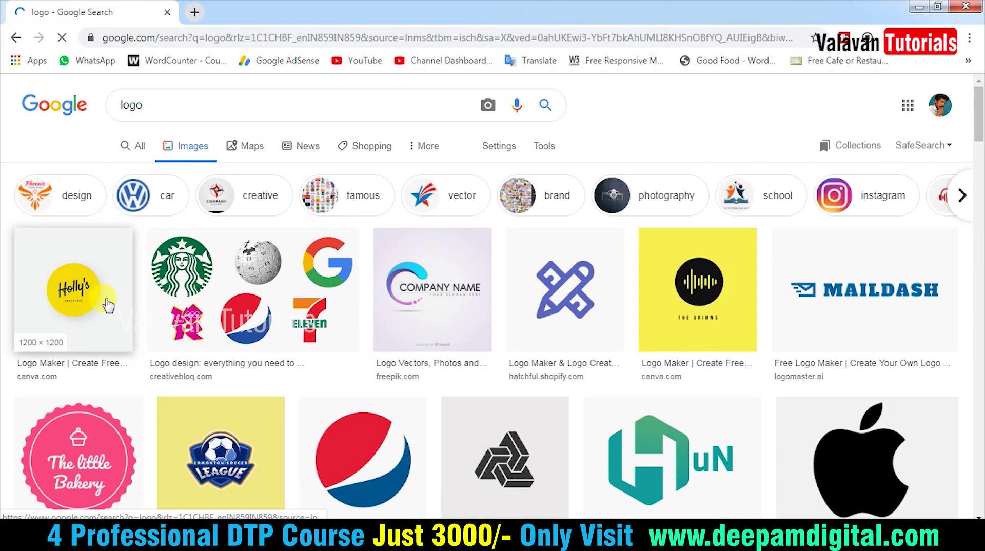
Step: Preview the Holly's, MAILDASH, Pepsi, triangle, Little Bakery and Edmonton Soccer League logos
{"action": "left_click", "coordinate": [108, 305]}
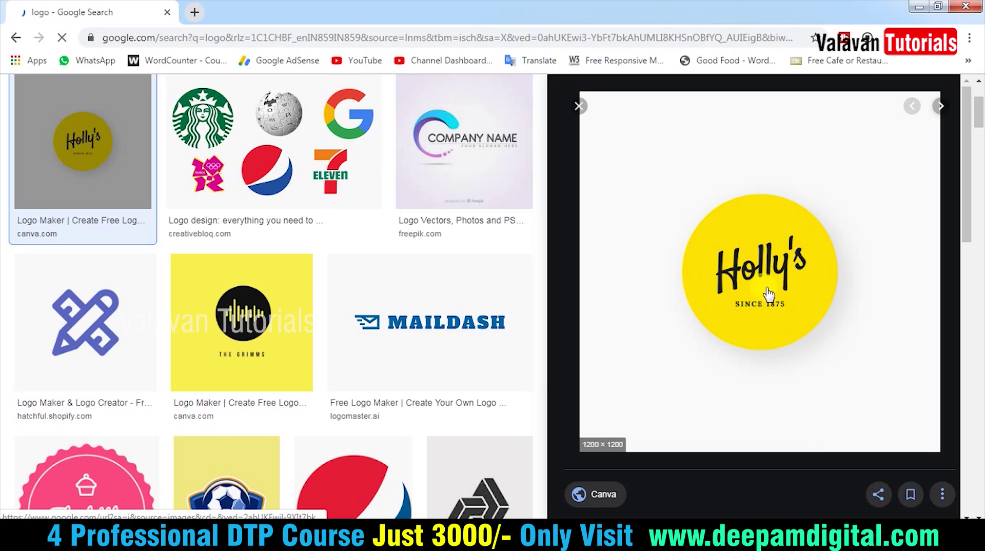
{"action": "left_click", "coordinate": [439, 328]}
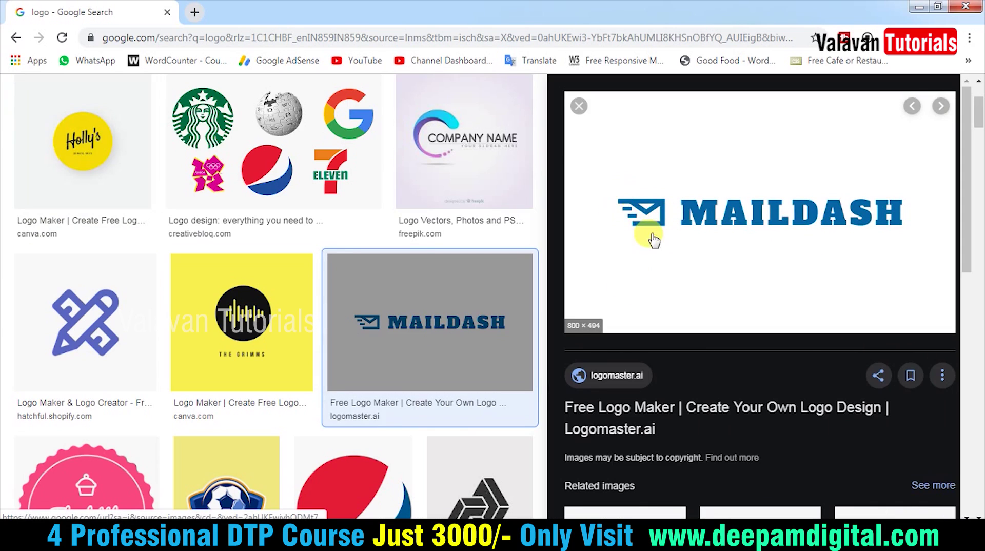
{"action": "scroll", "coordinate": [377, 368], "scroll_direction": "down", "scroll_amount": 3}
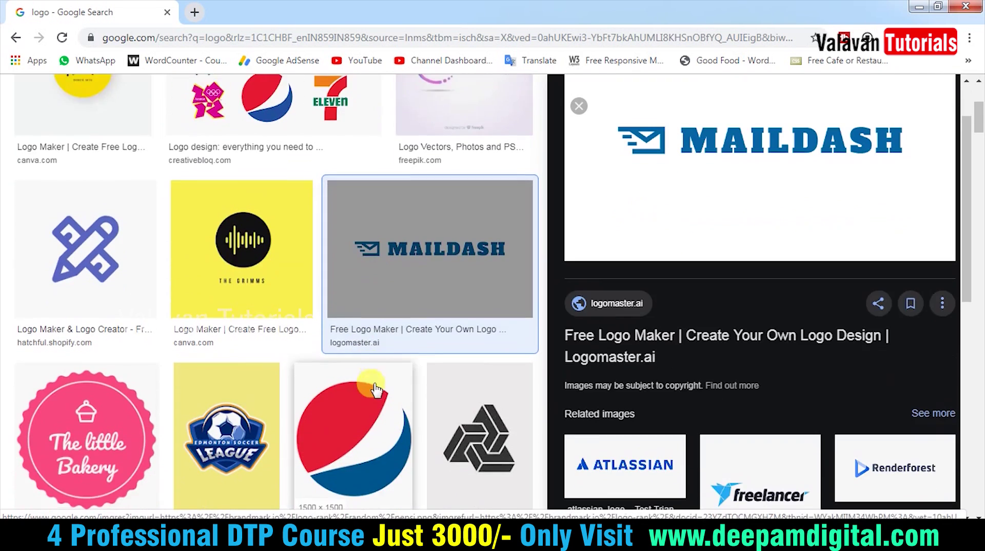
{"action": "left_click", "coordinate": [390, 374]}
{"action": "left_click", "coordinate": [462, 390]}
{"action": "left_click", "coordinate": [97, 369]}
{"action": "left_click", "coordinate": [213, 369]}
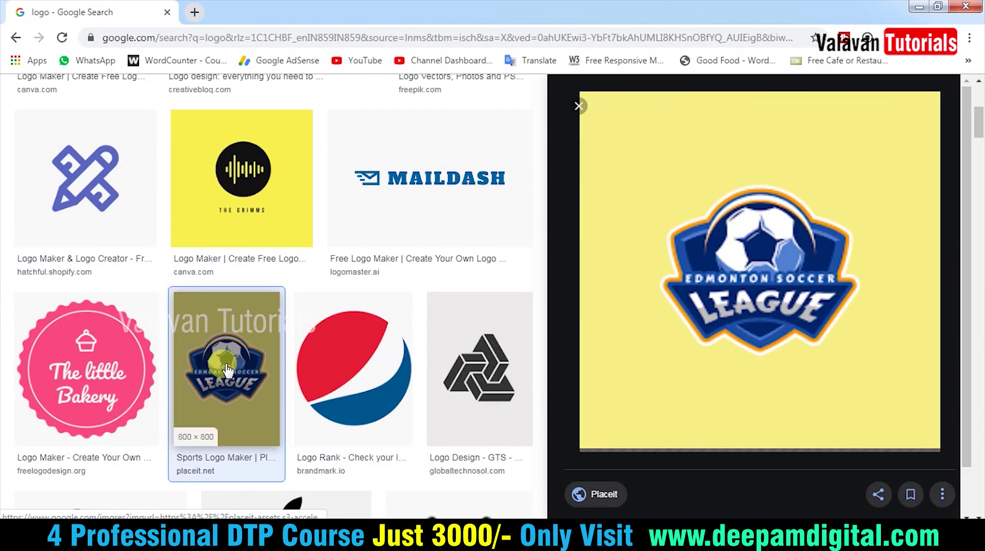
{"action": "scroll", "coordinate": [288, 377], "scroll_direction": "down", "scroll_amount": 4}
{"action": "scroll", "coordinate": [285, 378], "scroll_direction": "down", "scroll_amount": 4}
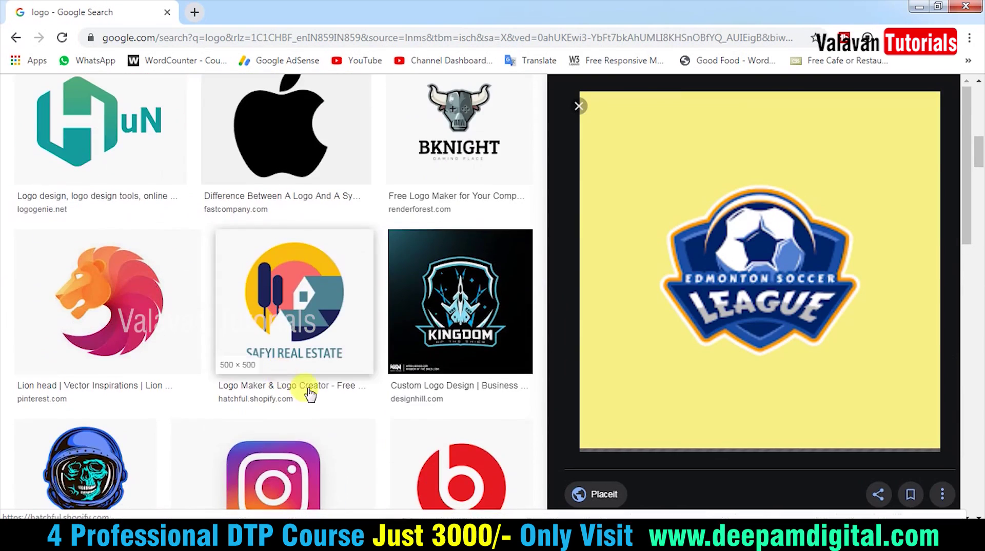
{"action": "scroll", "coordinate": [285, 378], "scroll_direction": "down", "scroll_amount": 3}
Step: Preview the Beats, Instagram, Adidas, Human Rights, gold leaf, Chrome and yellow flat-design logos
{"action": "left_click", "coordinate": [473, 346]}
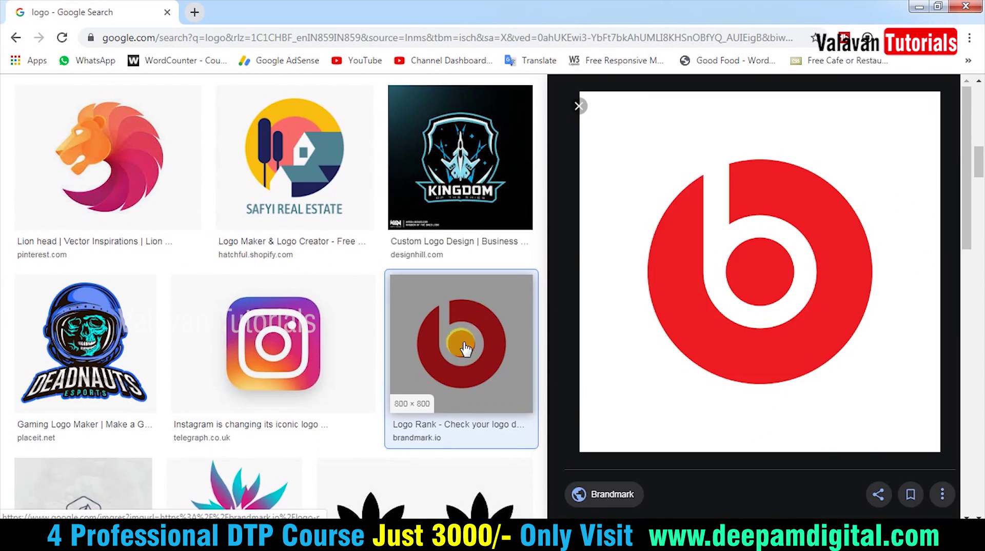
{"action": "left_click", "coordinate": [304, 359]}
{"action": "scroll", "coordinate": [304, 359], "scroll_direction": "down", "scroll_amount": 3}
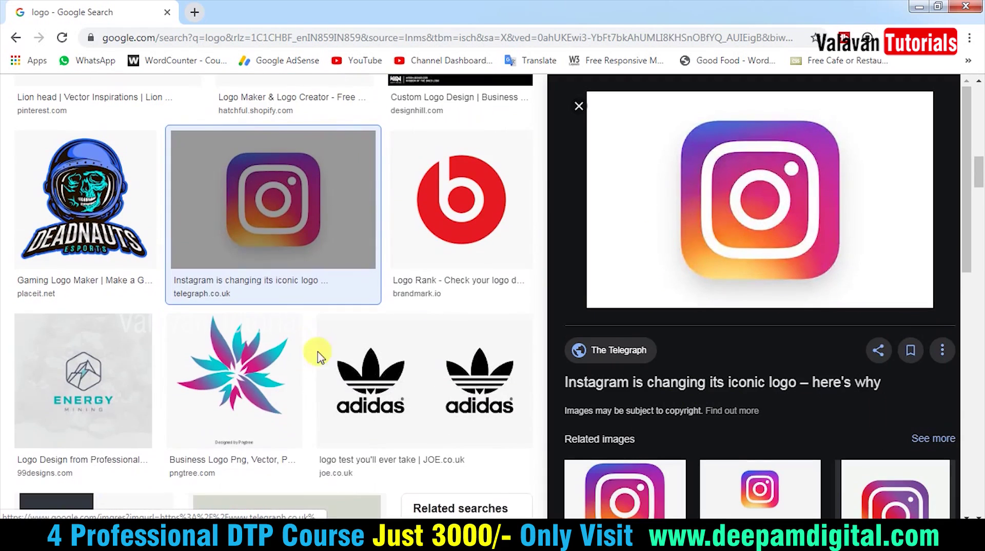
{"action": "left_click", "coordinate": [401, 395]}
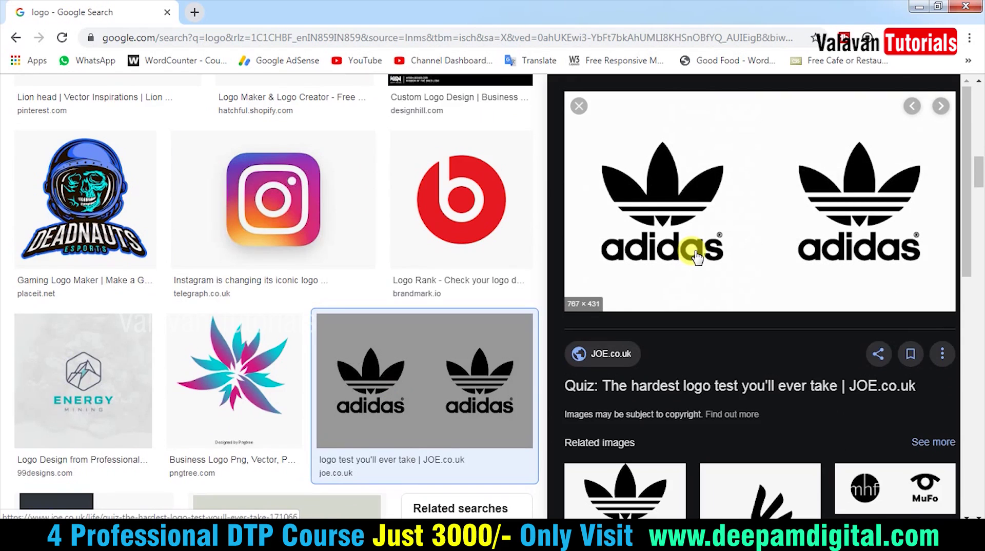
{"action": "scroll", "coordinate": [697, 256], "scroll_direction": "down", "scroll_amount": 3}
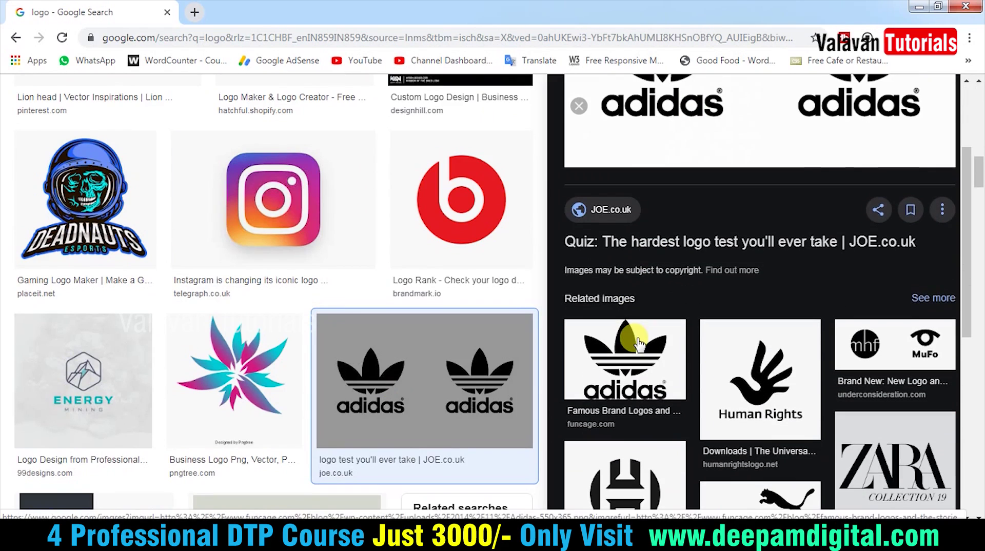
{"action": "left_click", "coordinate": [748, 365]}
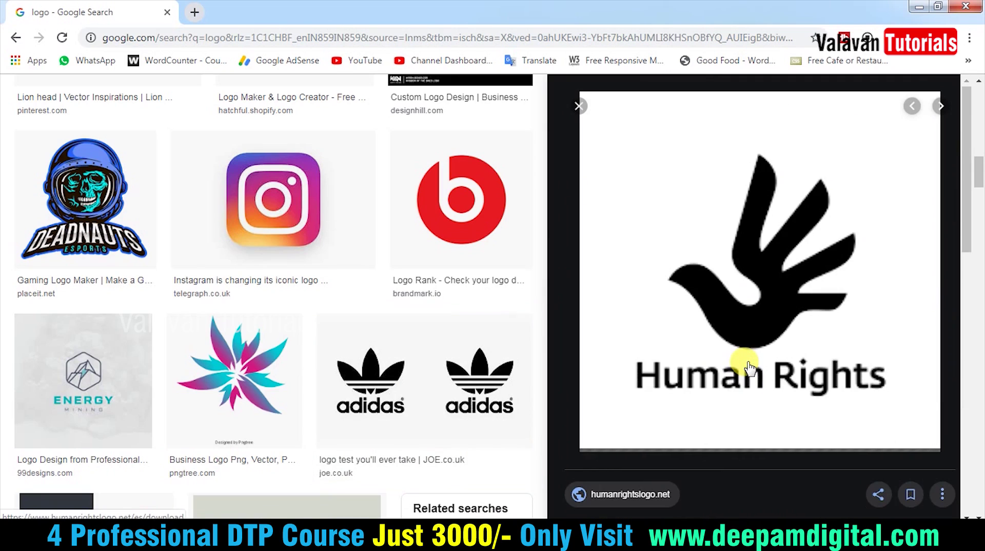
{"action": "scroll", "coordinate": [436, 333], "scroll_direction": "down", "scroll_amount": 3}
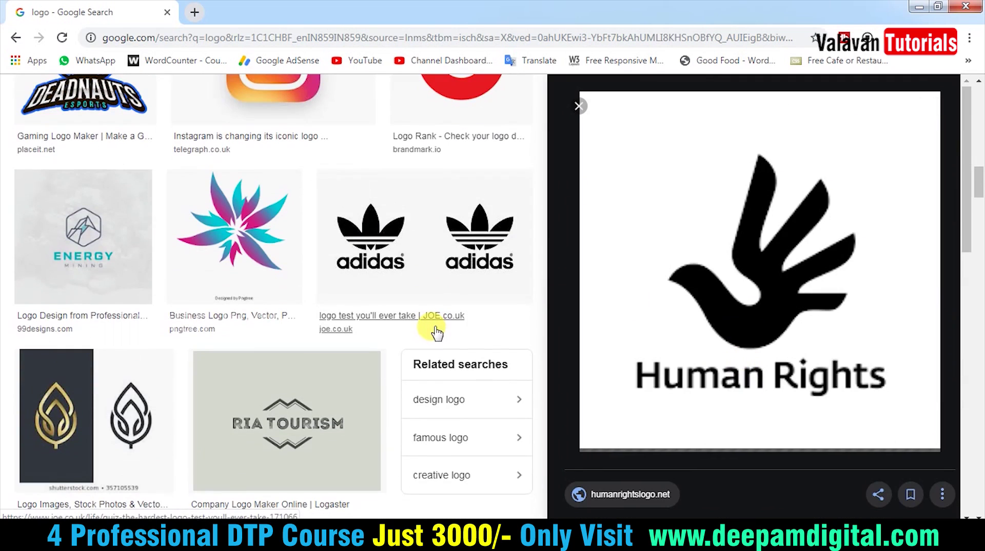
{"action": "scroll", "coordinate": [329, 396], "scroll_direction": "down", "scroll_amount": 2}
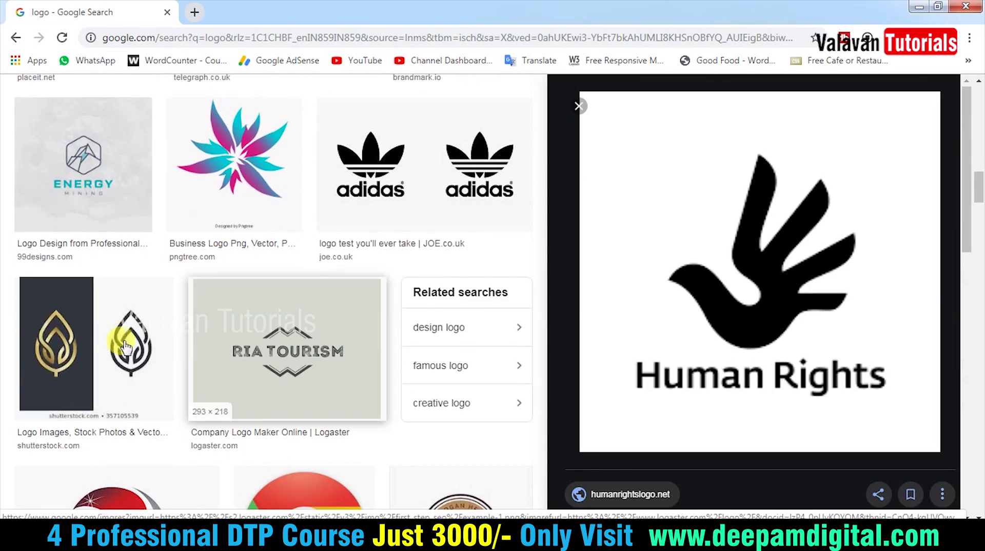
{"action": "left_click", "coordinate": [61, 349]}
{"action": "scroll", "coordinate": [520, 382], "scroll_direction": "down", "scroll_amount": 4}
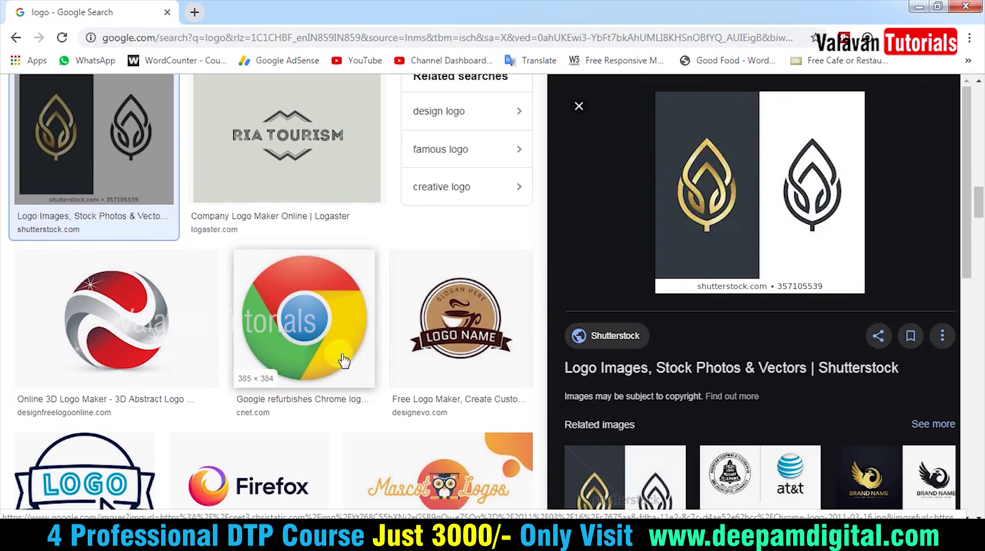
{"action": "left_click", "coordinate": [304, 317]}
{"action": "scroll", "coordinate": [304, 316], "scroll_direction": "down", "scroll_amount": 4}
{"action": "scroll", "coordinate": [433, 352], "scroll_direction": "down", "scroll_amount": 3}
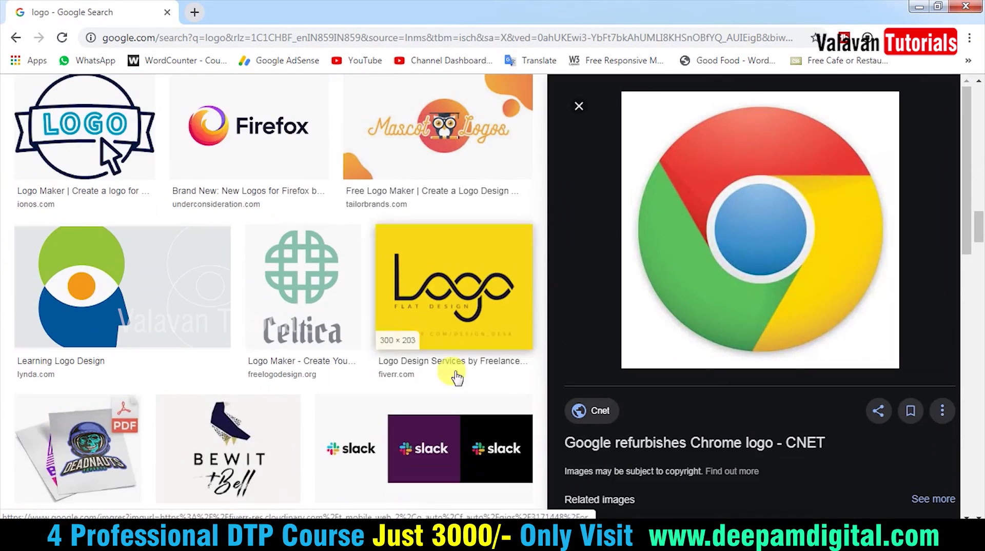
{"action": "left_click", "coordinate": [460, 308]}
{"action": "scroll", "coordinate": [486, 387], "scroll_direction": "down", "scroll_amount": 4}
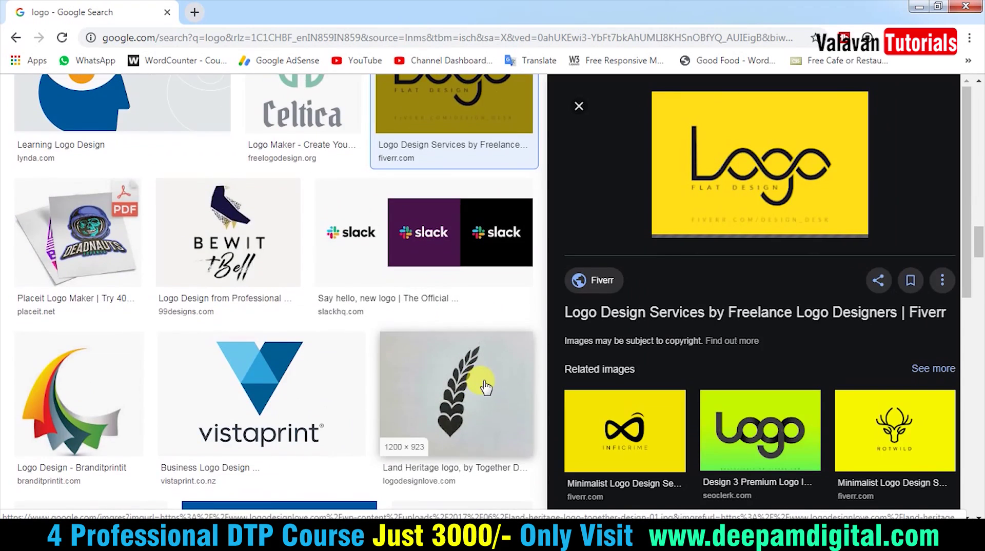
Step: Scroll back to the top of the results and place the cursor in the search query
{"action": "scroll", "coordinate": [417, 351], "scroll_direction": "up", "scroll_amount": 5}
{"action": "scroll", "coordinate": [407, 330], "scroll_direction": "up", "scroll_amount": 5}
{"action": "scroll", "coordinate": [351, 285], "scroll_direction": "up", "scroll_amount": 5}
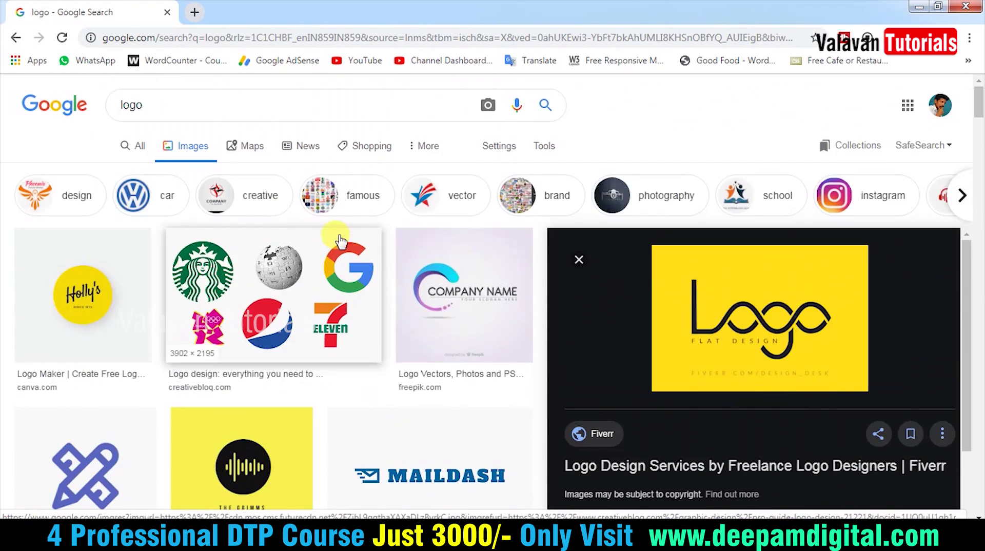
{"action": "left_click", "coordinate": [230, 103]}
Step: Search for 'simple logo' and save the Simple Logo Design image to Downloads
{"action": "type", "text": "simple"}
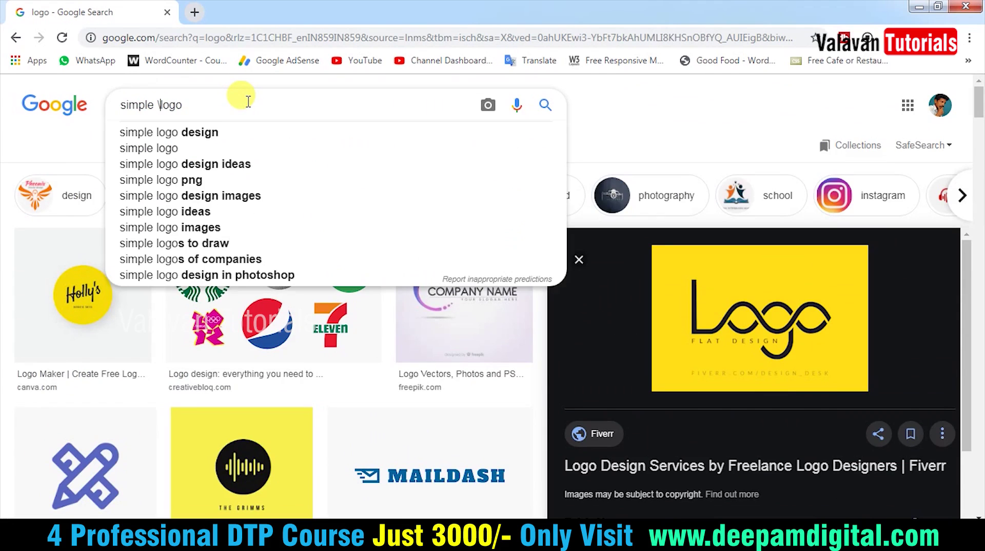
{"action": "key", "text": "Return"}
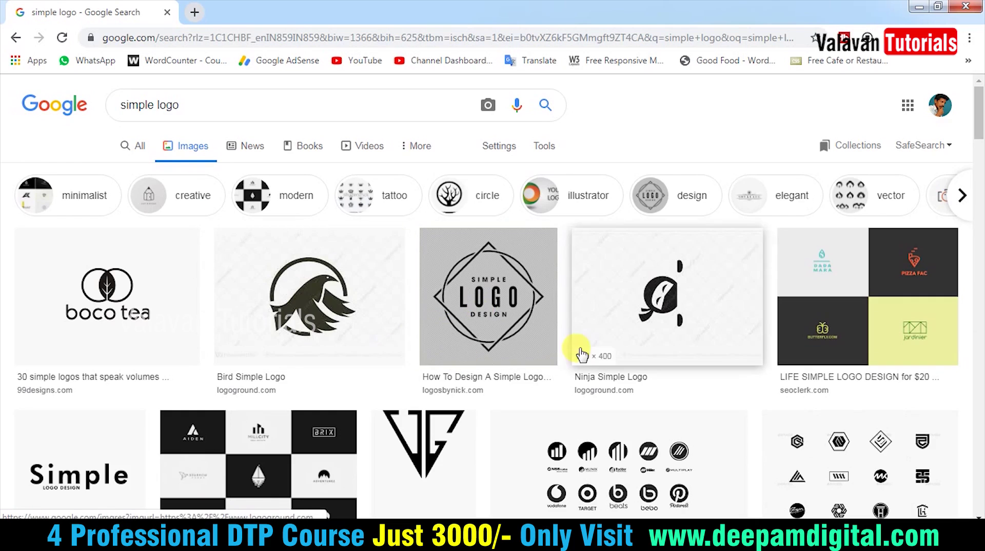
{"action": "left_click", "coordinate": [504, 308]}
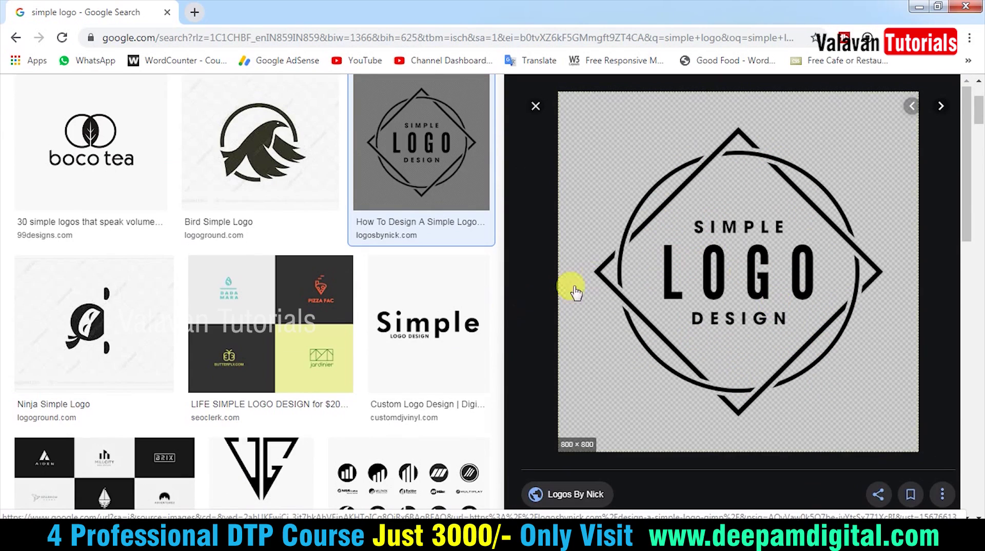
{"action": "right_click", "coordinate": [713, 258]}
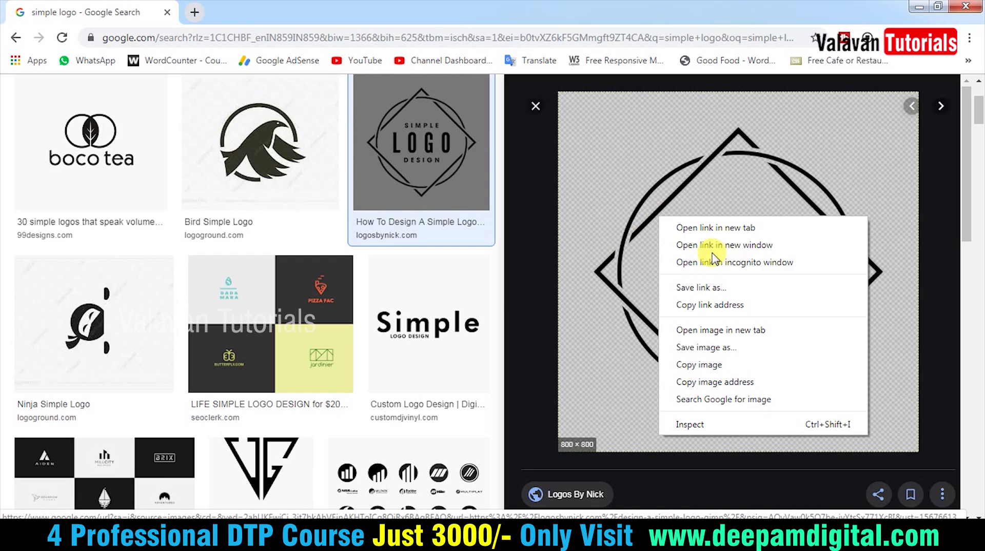
{"action": "left_click", "coordinate": [716, 350]}
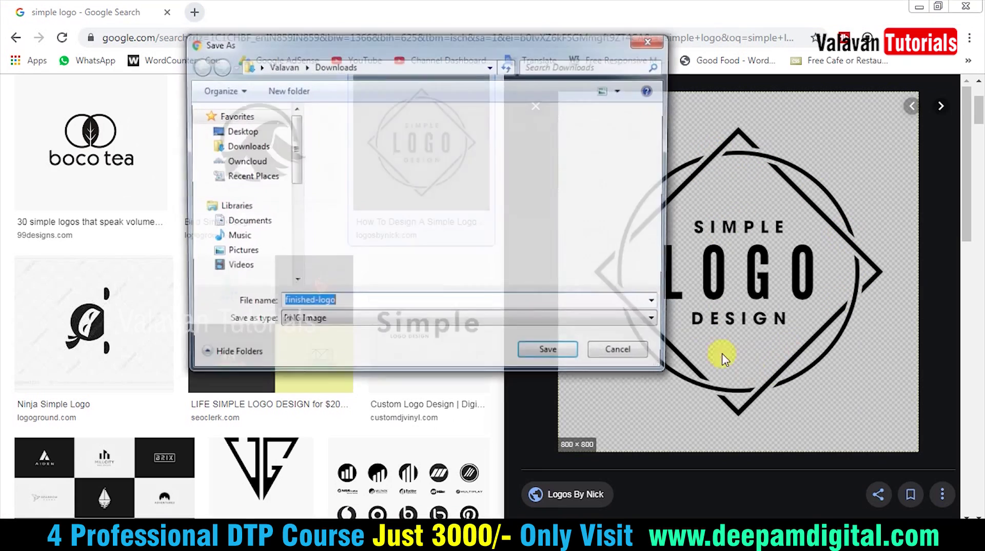
{"action": "left_click", "coordinate": [554, 352]}
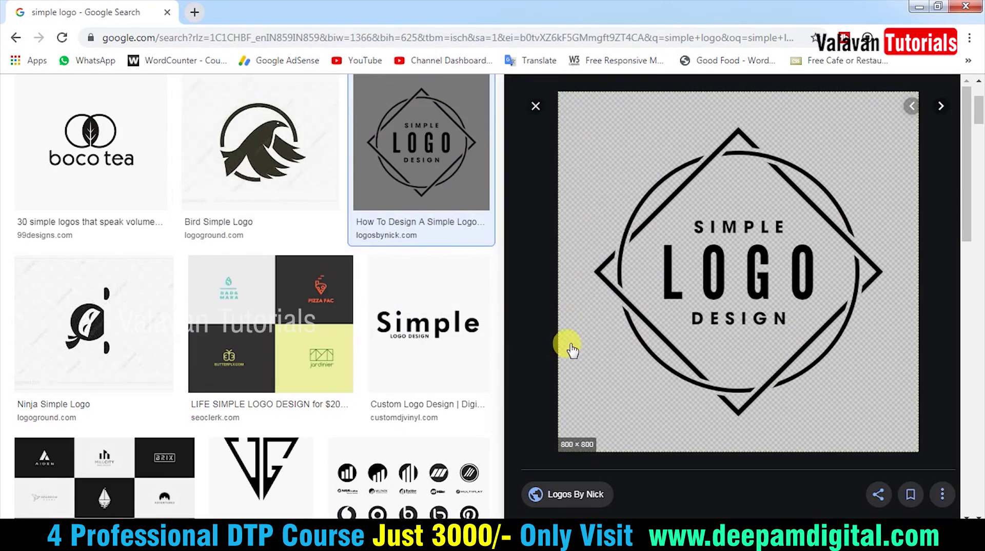
Step: Browse the results, previewing the boco tea, Modern Luxury Simple V and 120 Simple Logo Collection images
{"action": "scroll", "coordinate": [331, 317], "scroll_direction": "up", "scroll_amount": 3}
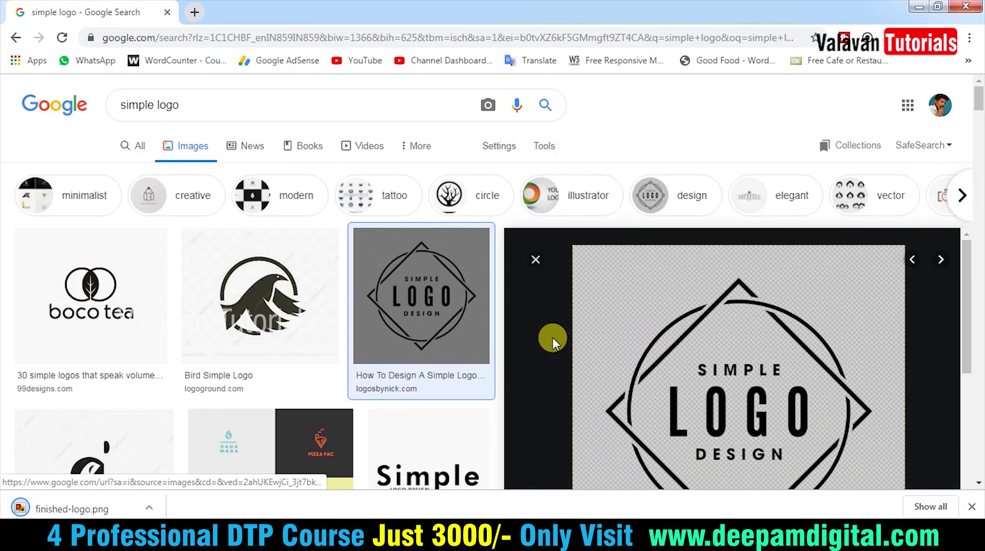
{"action": "scroll", "coordinate": [354, 343], "scroll_direction": "down", "scroll_amount": 1}
{"action": "left_click", "coordinate": [136, 263]}
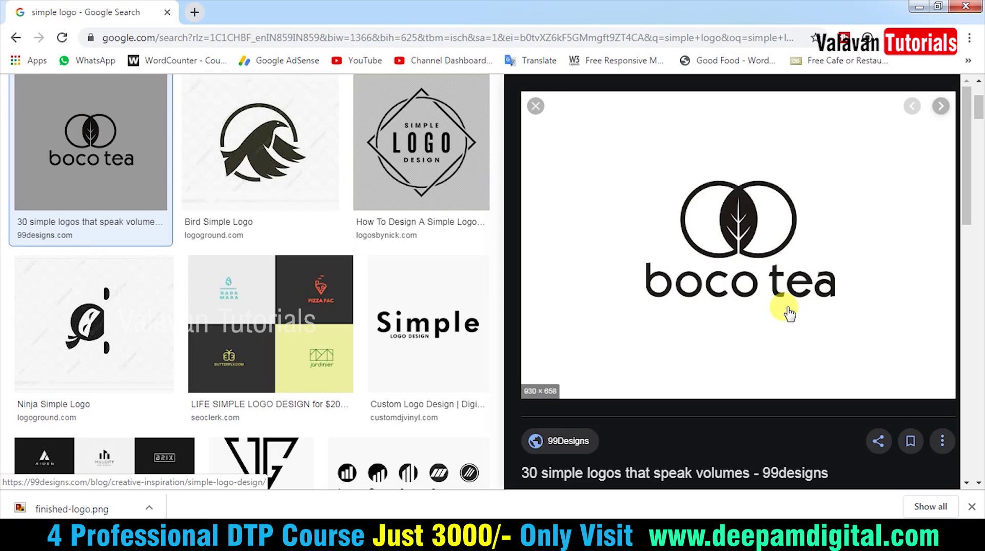
{"action": "scroll", "coordinate": [296, 277], "scroll_direction": "down", "scroll_amount": 3}
{"action": "scroll", "coordinate": [296, 277], "scroll_direction": "down", "scroll_amount": 3}
{"action": "left_click", "coordinate": [297, 276]}
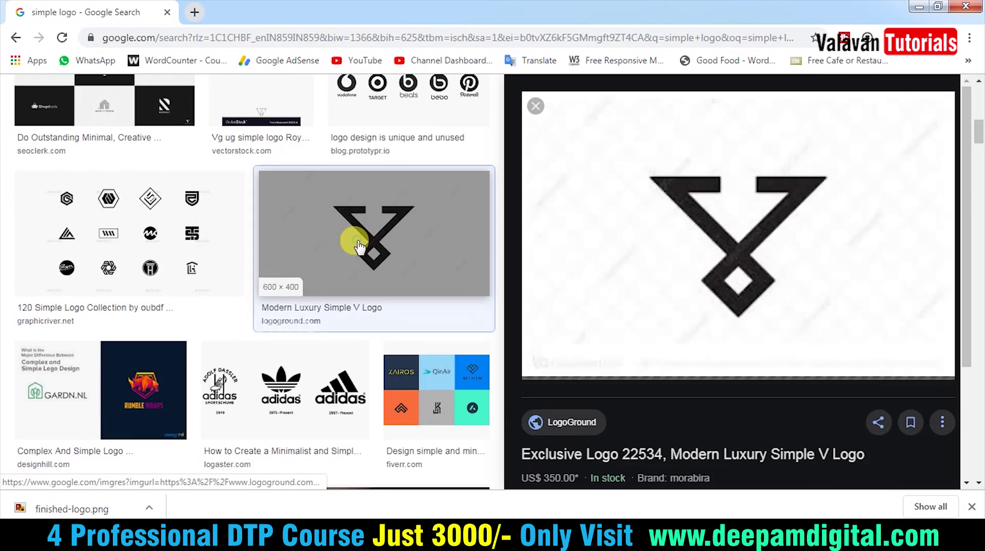
{"action": "left_click", "coordinate": [113, 213]}
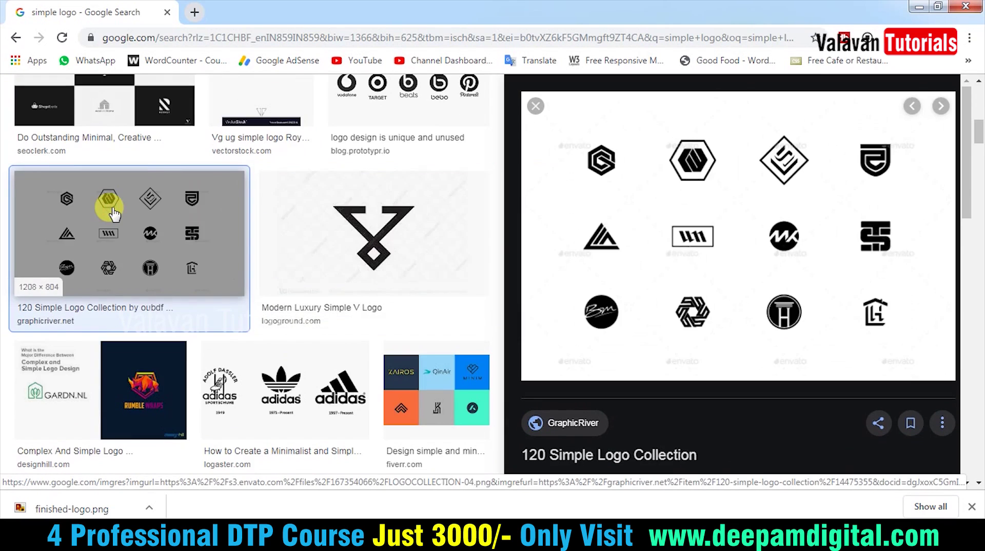
{"action": "scroll", "coordinate": [340, 285], "scroll_direction": "down", "scroll_amount": 3}
{"action": "scroll", "coordinate": [408, 319], "scroll_direction": "down", "scroll_amount": 2}
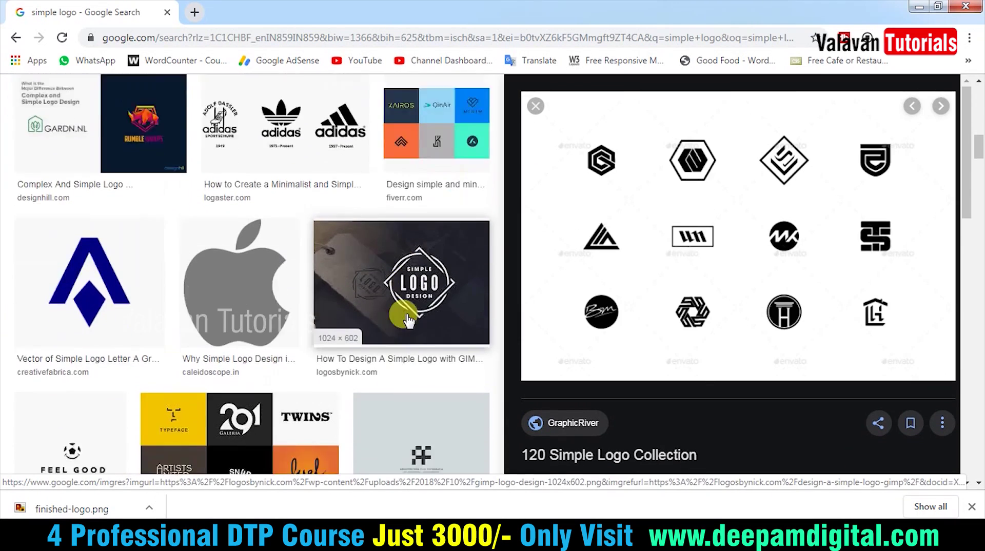
Step: Save the letter A logo with a diamond to disk
{"action": "left_click", "coordinate": [67, 221]}
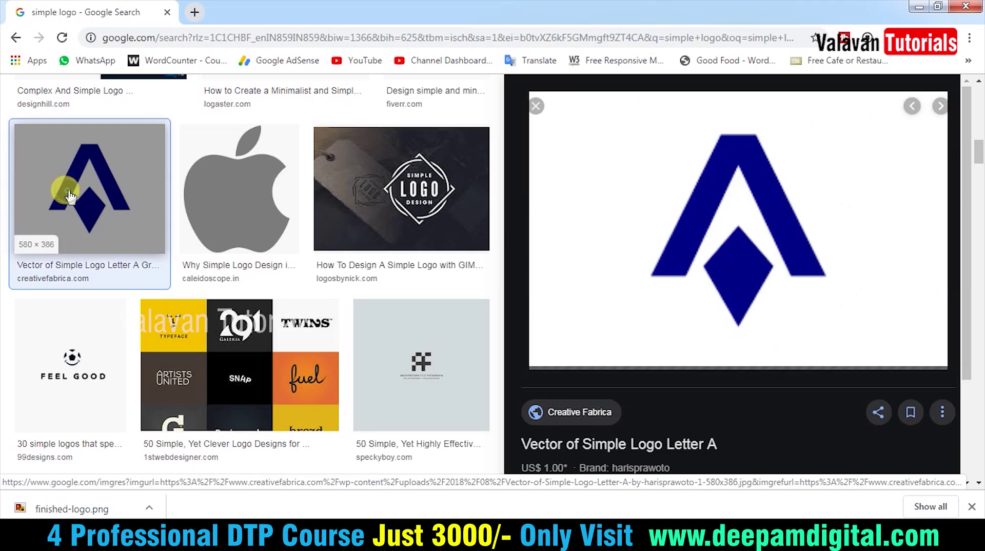
{"action": "right_click", "coordinate": [815, 225]}
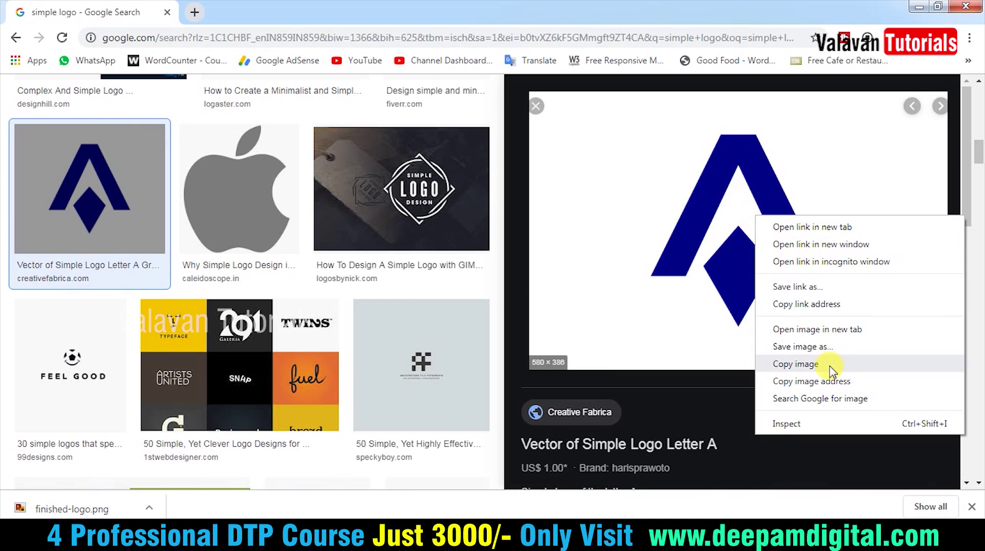
{"action": "left_click", "coordinate": [811, 347]}
{"action": "left_click", "coordinate": [544, 352]}
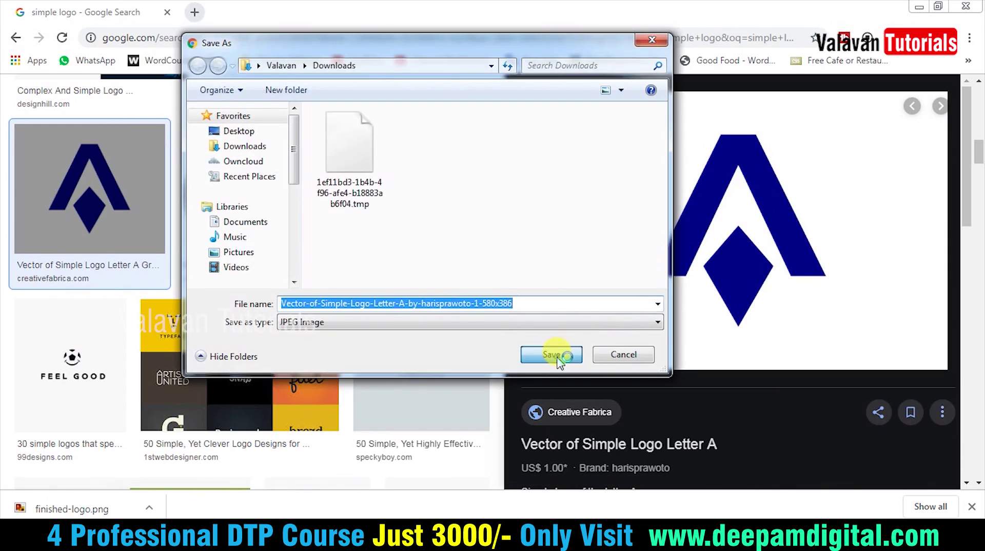
Step: Save the black chevron logo as logo1 and open the downloaded file from the download bar
{"action": "scroll", "coordinate": [429, 362], "scroll_direction": "down", "scroll_amount": 3}
{"action": "scroll", "coordinate": [433, 362], "scroll_direction": "down", "scroll_amount": 1}
{"action": "scroll", "coordinate": [431, 362], "scroll_direction": "down", "scroll_amount": 2}
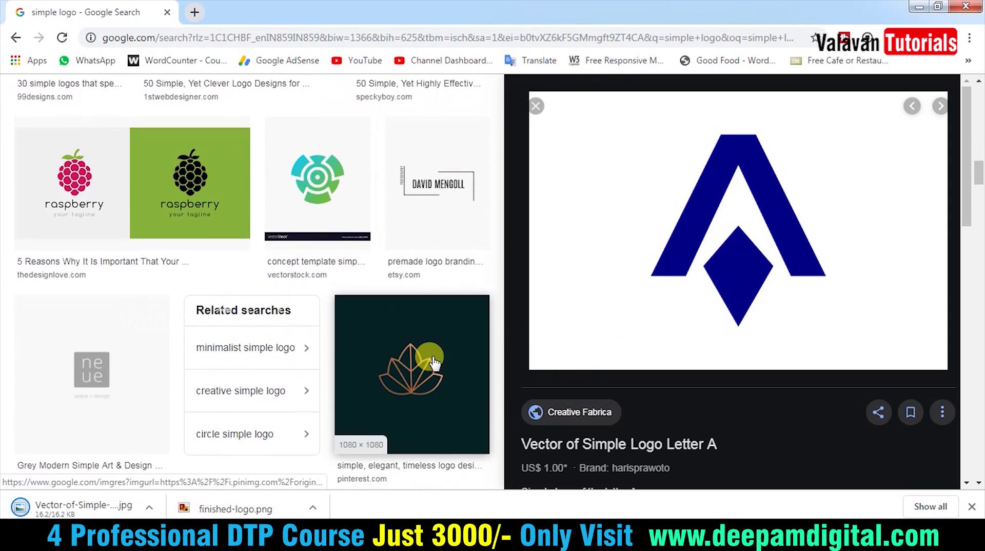
{"action": "left_click", "coordinate": [102, 193]}
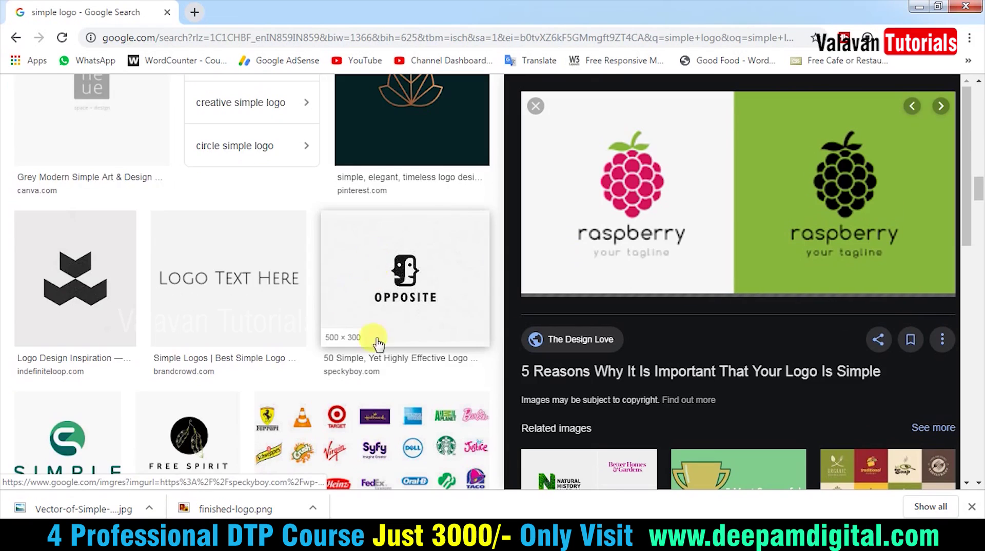
{"action": "scroll", "coordinate": [378, 342], "scroll_direction": "down", "scroll_amount": 2}
{"action": "left_click", "coordinate": [74, 169]}
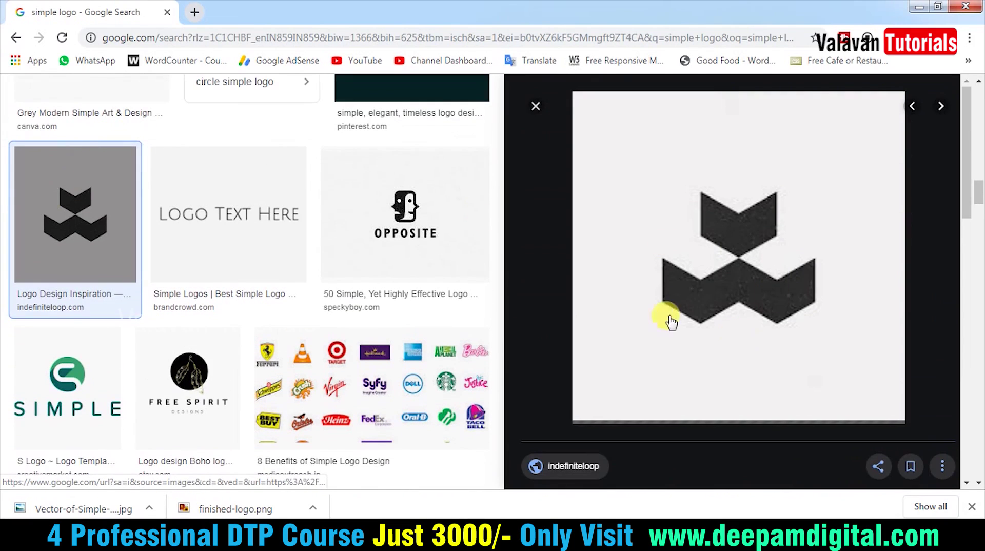
{"action": "right_click", "coordinate": [744, 217]}
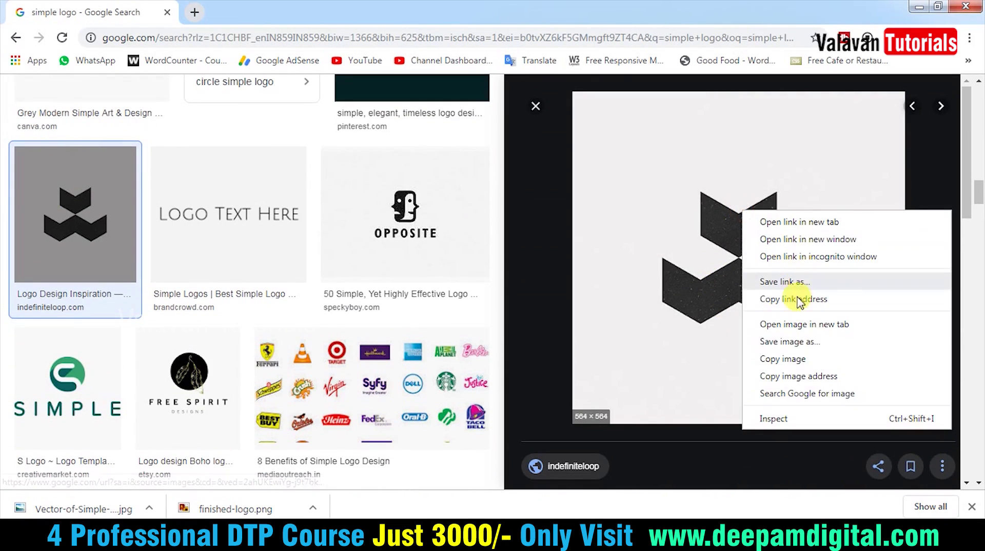
{"action": "left_click", "coordinate": [792, 341]}
{"action": "left_click", "coordinate": [552, 354]}
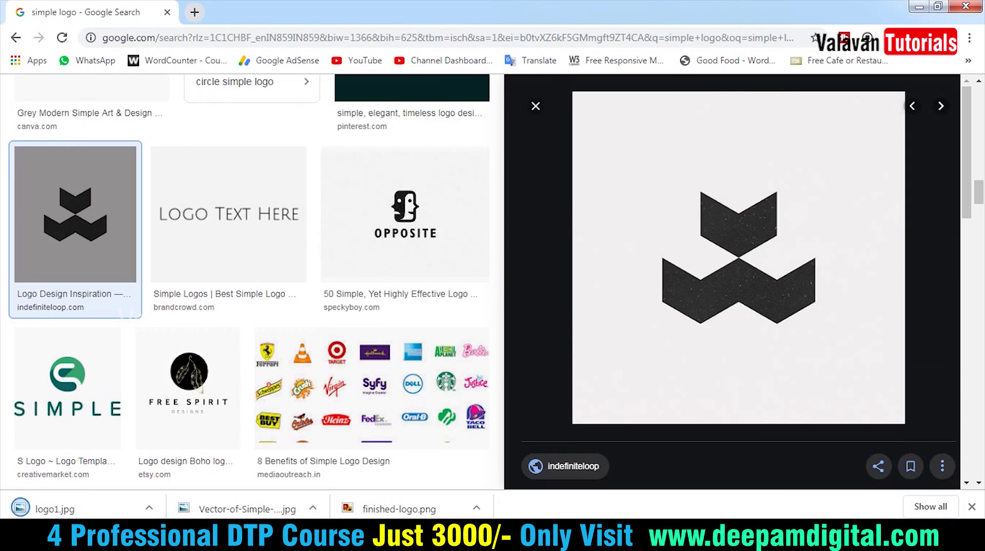
{"action": "left_click", "coordinate": [282, 507]}
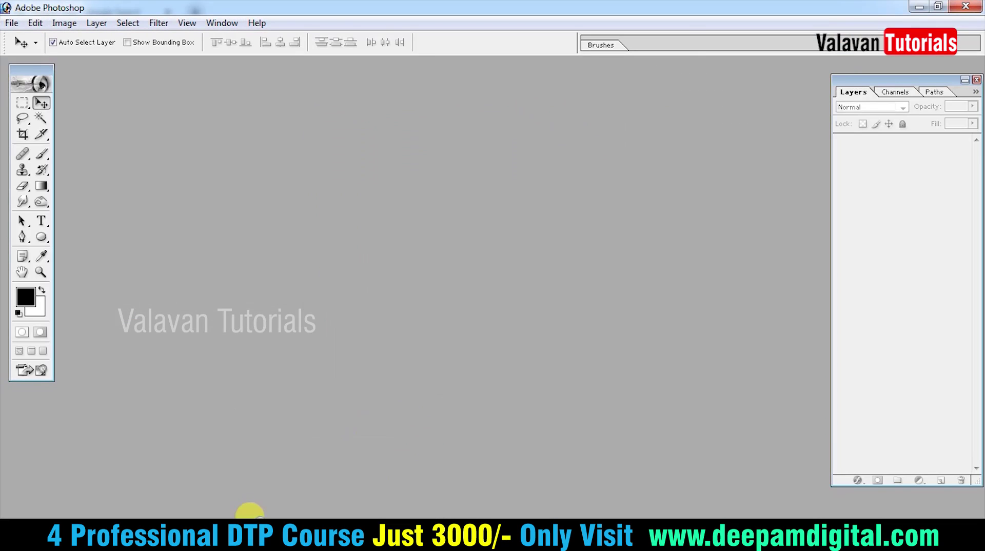
Step: Open logo1.jpg in Photoshop in full-screen view and swap foreground and background colours
{"action": "left_click", "coordinate": [198, 536]}
{"action": "left_click", "coordinate": [95, 504]}
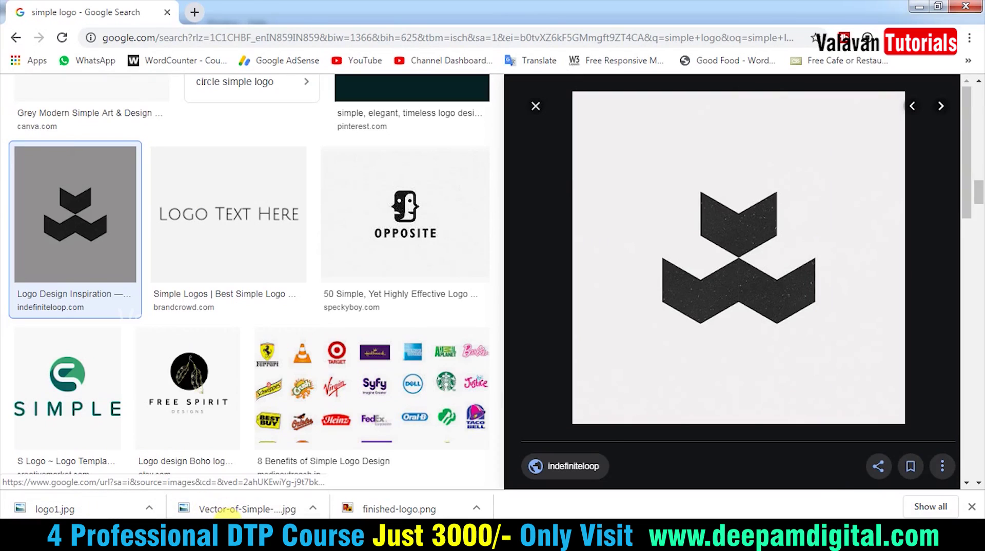
{"action": "key", "text": "f"}
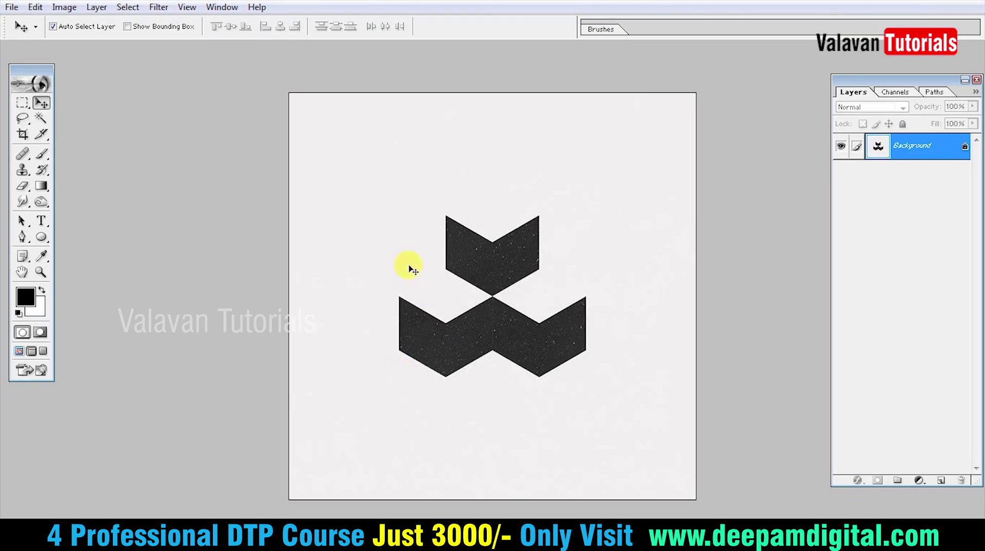
{"action": "key", "text": "x"}
Step: Create a new document 24 by 11.693 inches at 300 resolution
{"action": "key", "text": "ctrl+n"}
{"action": "left_click", "coordinate": [541, 221]}
{"action": "left_click", "coordinate": [544, 226]}
{"action": "left_click", "coordinate": [538, 246]}
{"action": "left_click", "coordinate": [533, 267]}
{"action": "left_click_drag", "start_coordinate": [495, 220], "coordinate": [401, 216]}
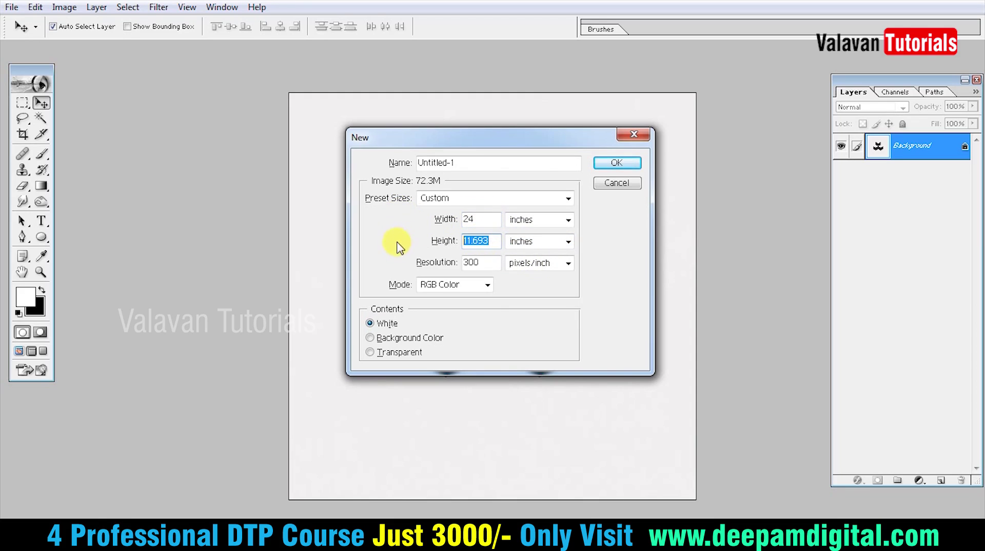
{"action": "key", "text": "Return"}
Step: Drag the chevron logo into the new document and scale it up to fill the canvas
{"action": "left_click_drag", "start_coordinate": [378, 83], "coordinate": [666, 66]}
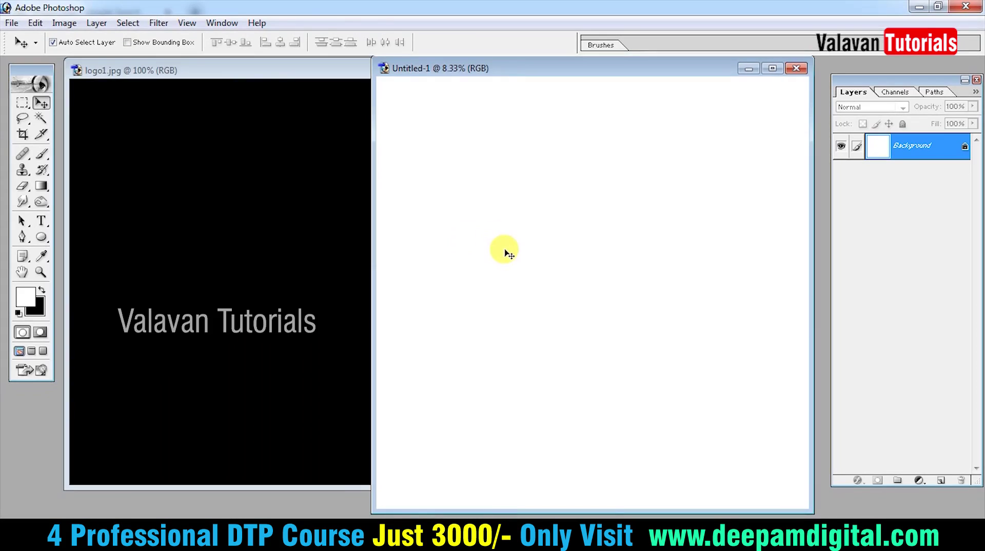
{"action": "left_click_drag", "start_coordinate": [442, 240], "coordinate": [506, 253]}
{"action": "key", "text": "ctrl+t"}
{"action": "left_click_drag", "start_coordinate": [511, 290], "coordinate": [758, 136]}
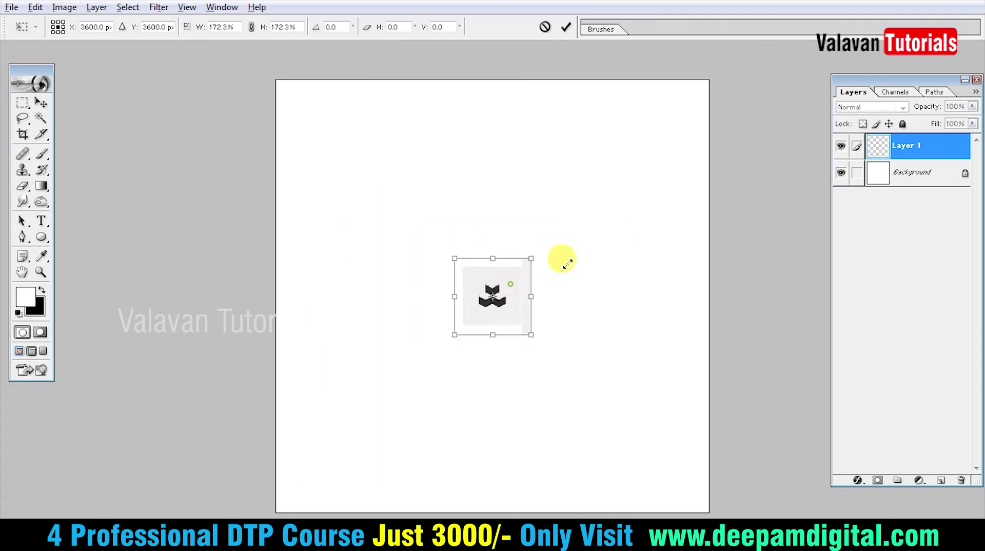
{"action": "key", "text": "Return"}
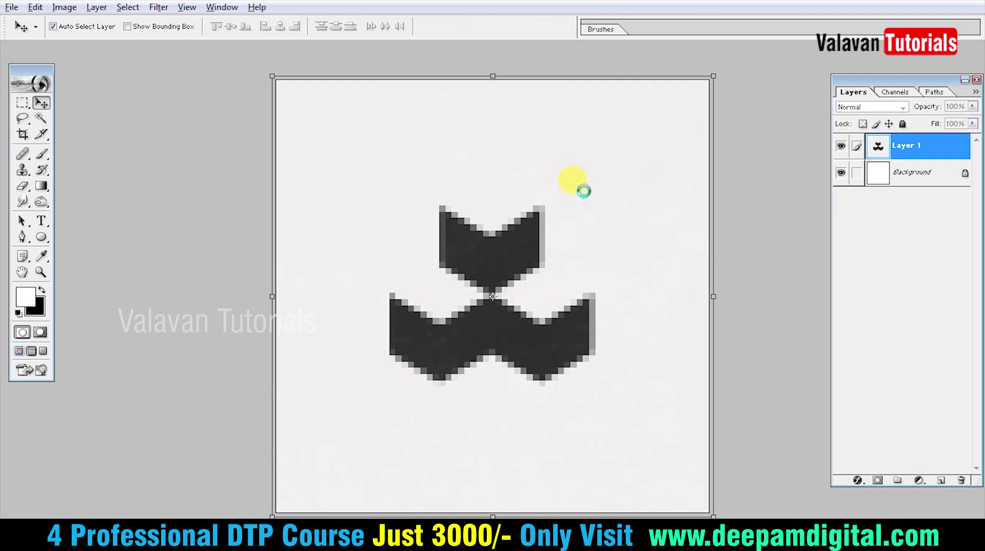
Step: Reset colours to black and white and zoom in on the logo
{"action": "key", "text": "d"}
{"action": "key", "text": "z"}
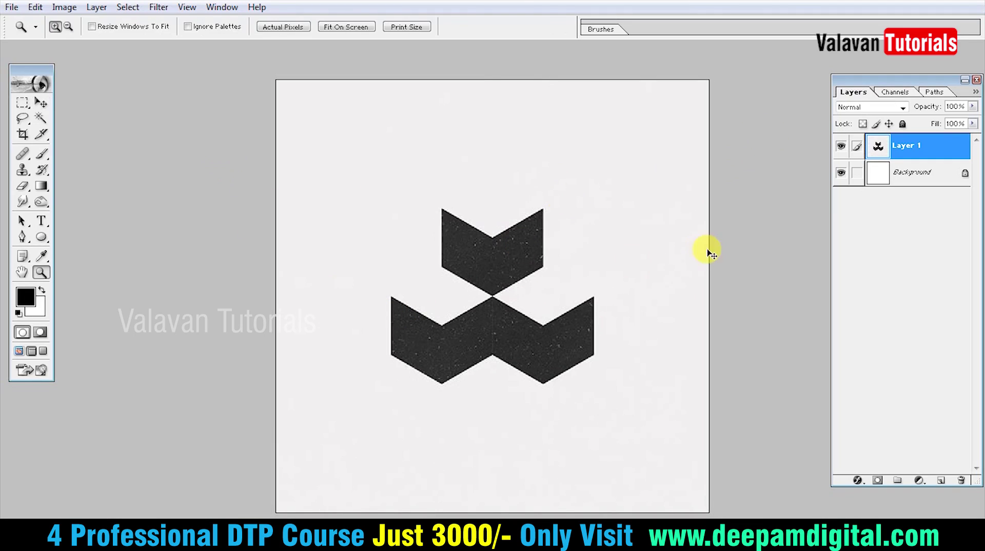
{"action": "left_click", "coordinate": [604, 197]}
{"action": "key", "text": "ctrl+plus"}
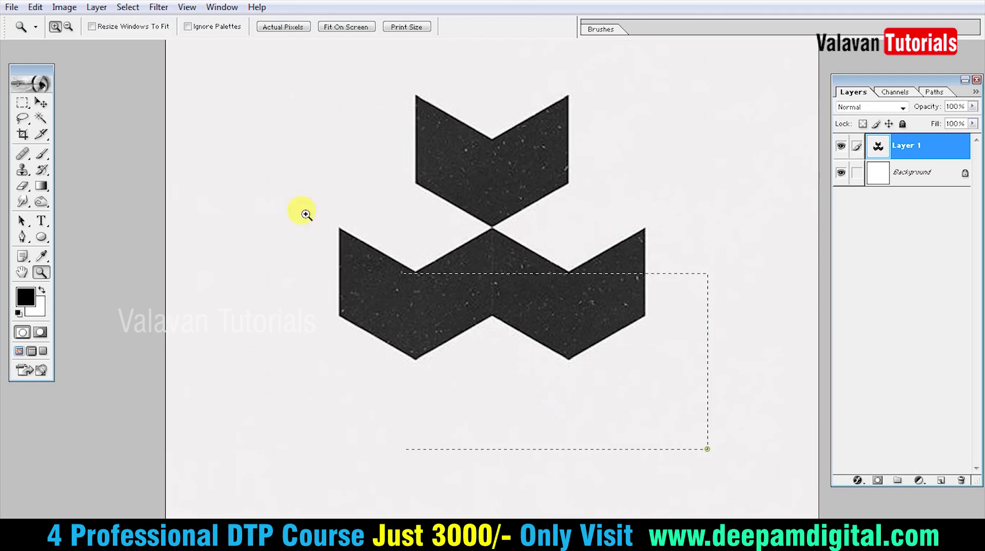
{"action": "key", "text": "ctrl+plus"}
Step: Fill a square selection with black on a new layer and move it onto the lower chevron
{"action": "key", "text": "v"}
{"action": "key", "text": "m"}
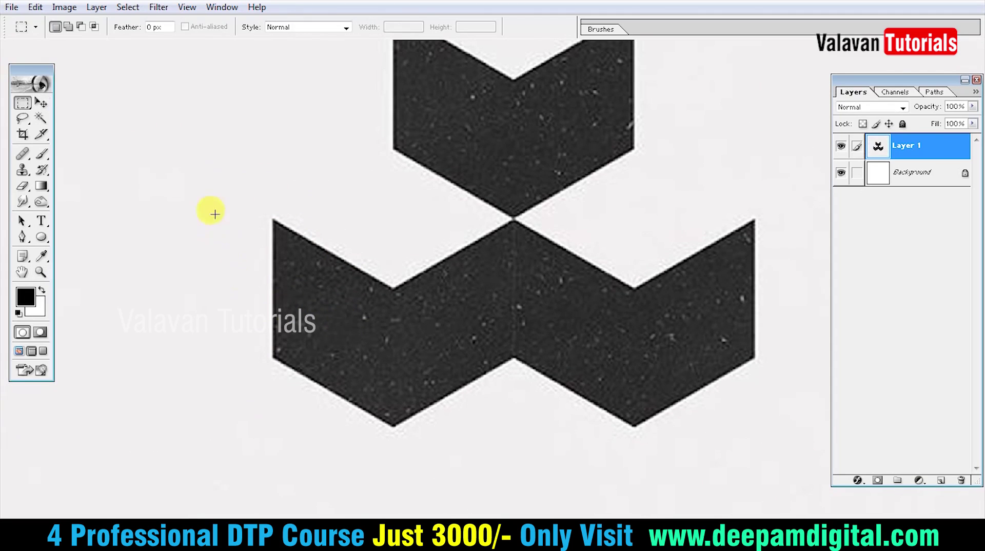
{"action": "mouse_move", "coordinate": [296, 284]}
{"action": "left_mouse_down"}
{"action": "mouse_move", "coordinate": [369, 293]}
{"action": "mouse_move", "coordinate": [363, 325]}
{"action": "left_mouse_up"}
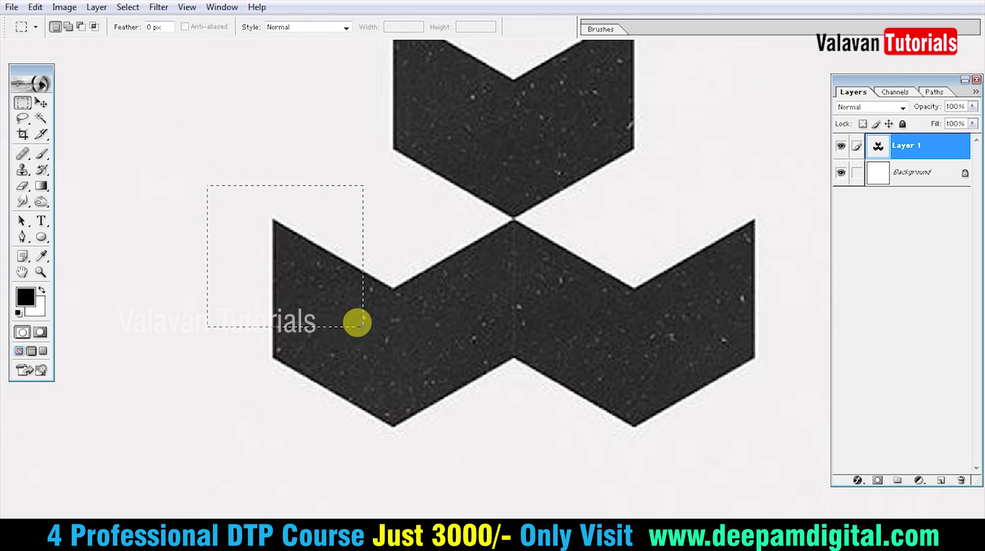
{"action": "key", "text": "ctrl+shift+n"}
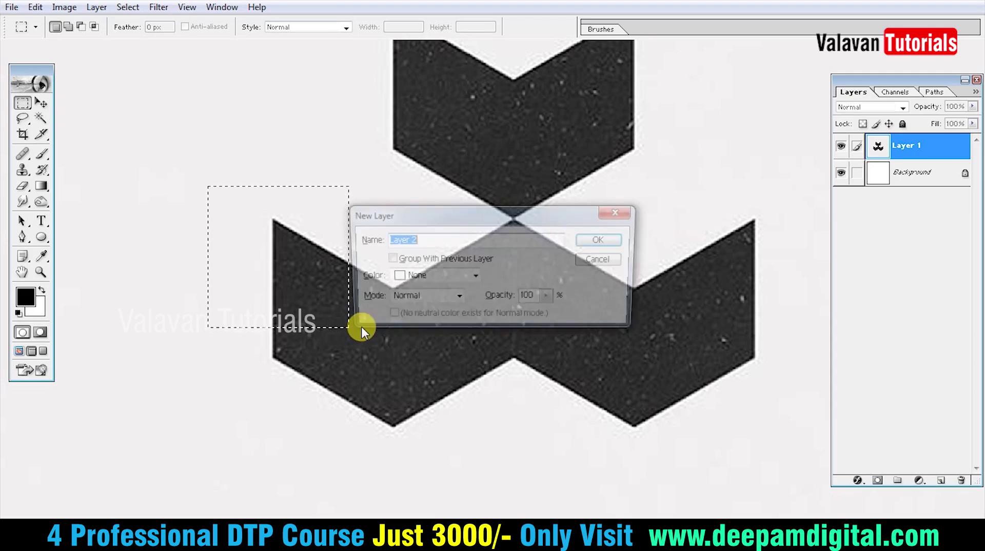
{"action": "key", "text": "Return"}
{"action": "key", "text": "alt+BackSpace"}
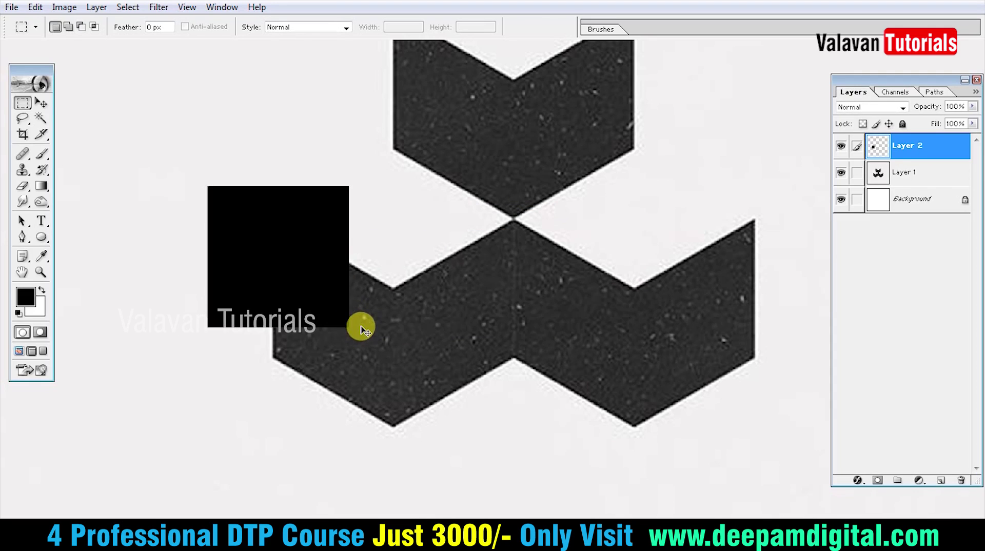
{"action": "key", "text": "v"}
{"action": "mouse_move", "coordinate": [277, 237]}
{"action": "left_mouse_down"}
{"action": "mouse_move", "coordinate": [414, 249]}
{"action": "mouse_move", "coordinate": [326, 275]}
{"action": "mouse_move", "coordinate": [342, 270]}
{"action": "left_mouse_up"}
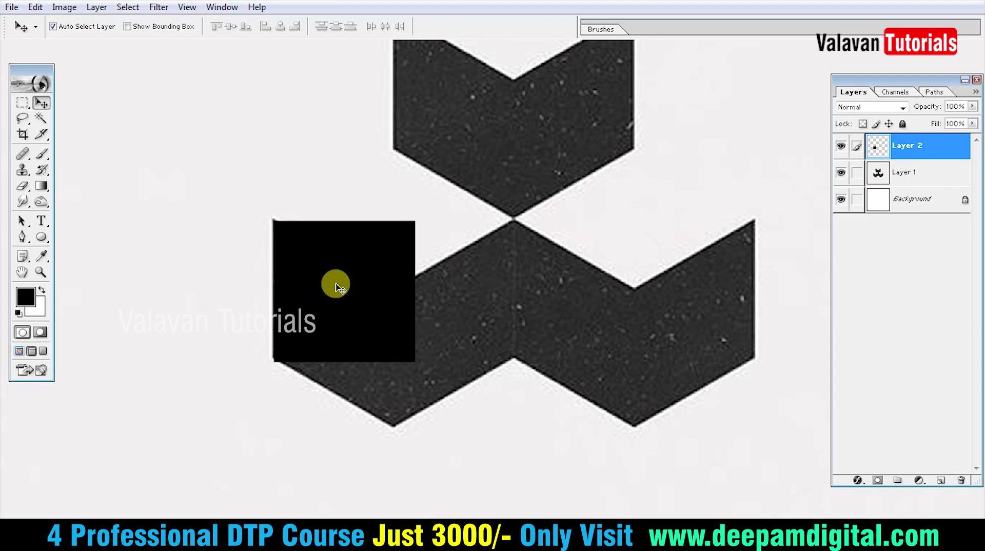
Step: Skew the black square into a parallelogram matching the arm face and drag out a copy
{"action": "key", "text": "ctrl+t"}
{"action": "left_click_drag", "start_coordinate": [417, 362], "coordinate": [396, 432]}
{"action": "mouse_move", "coordinate": [414, 225]}
{"action": "left_mouse_down"}
{"action": "mouse_move", "coordinate": [378, 308]}
{"action": "mouse_move", "coordinate": [391, 295]}
{"action": "left_mouse_up"}
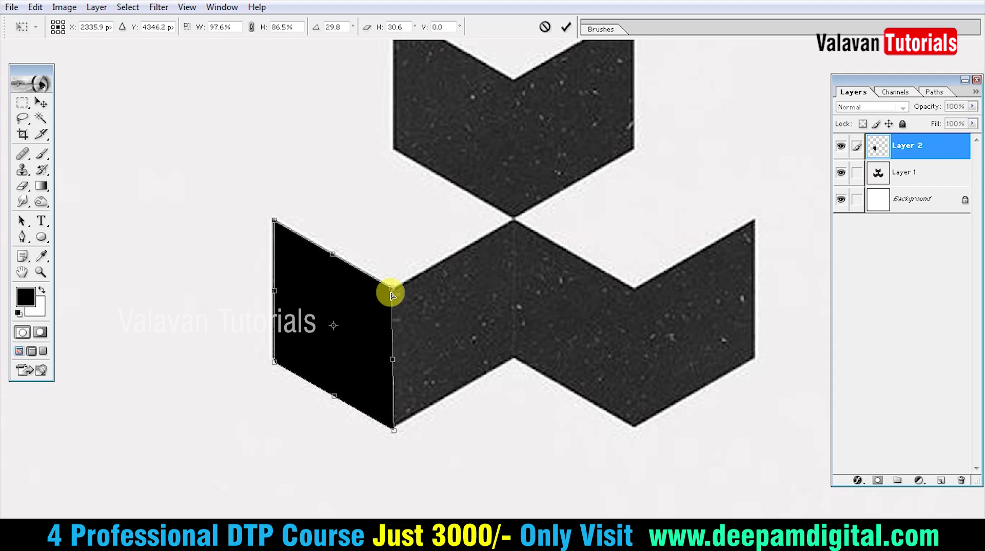
{"action": "double_click", "coordinate": [359, 289]}
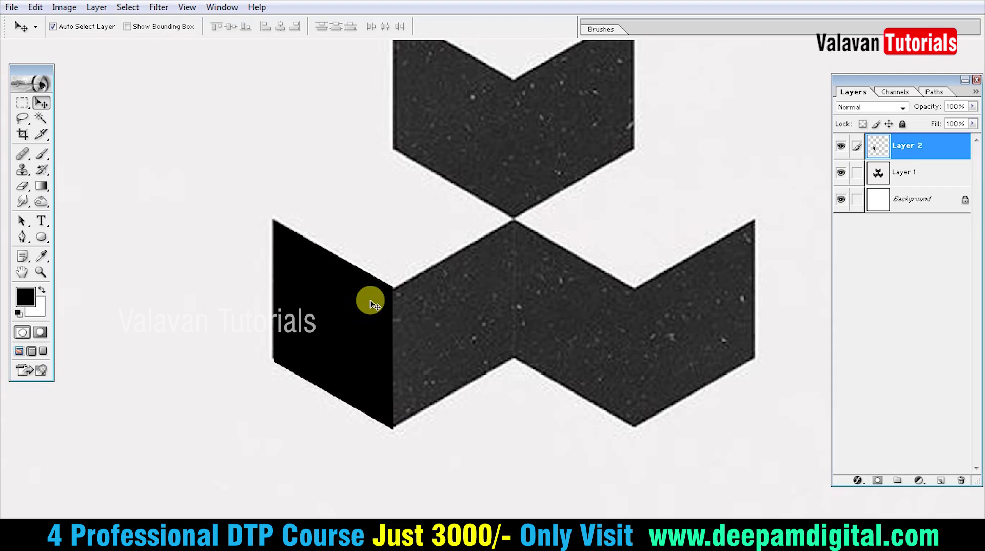
{"action": "left_click_drag", "start_coordinate": [300, 373], "coordinate": [543, 387]}
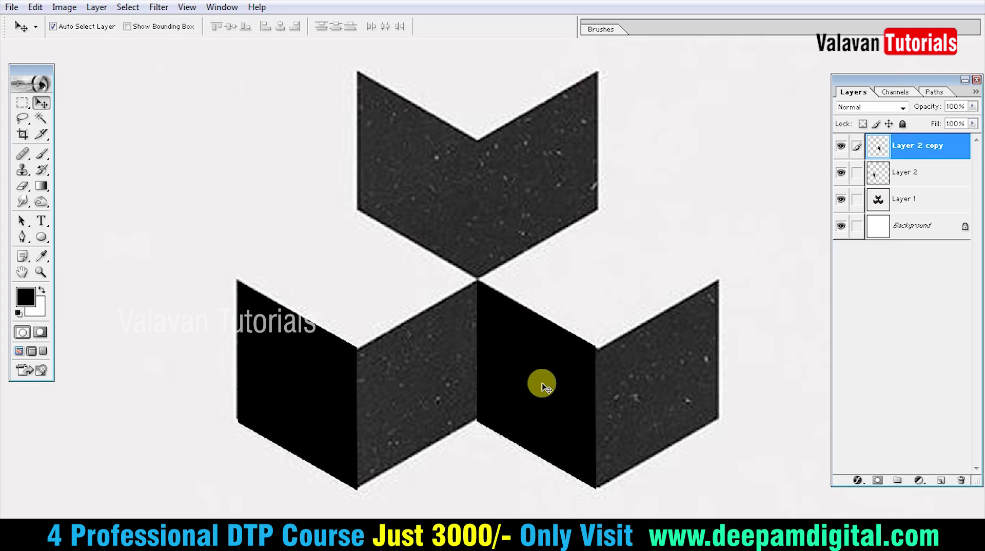
Step: Place a parallelogram copy on the top chevron's left face, discarding an extra duplicate
{"action": "left_click_drag", "start_coordinate": [545, 387], "coordinate": [433, 204]}
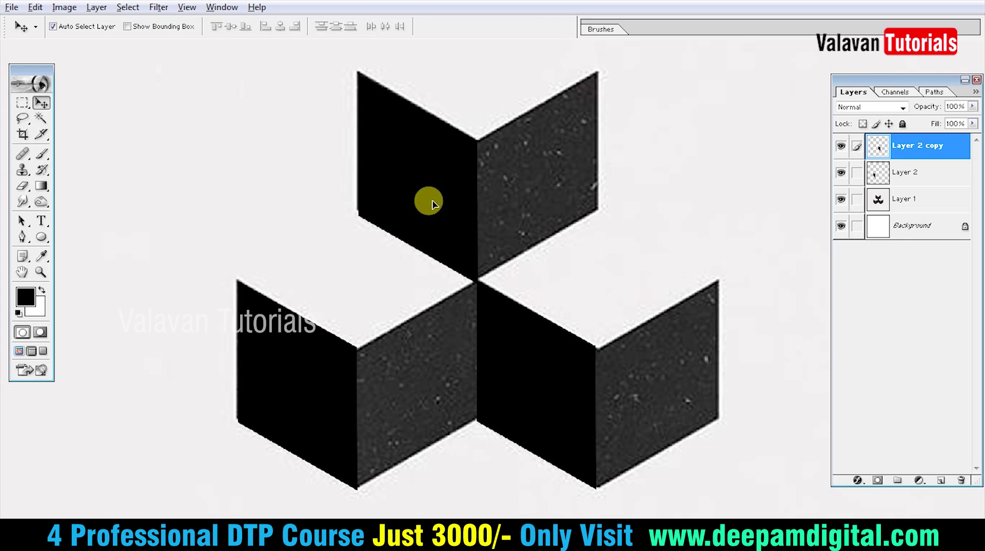
{"action": "left_click", "coordinate": [454, 234]}
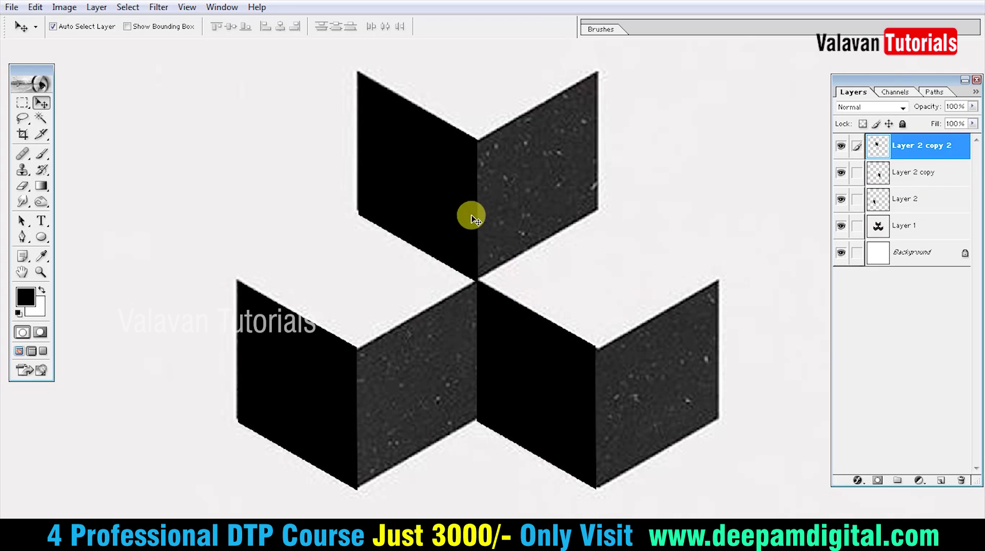
{"action": "mouse_move", "coordinate": [455, 208]}
{"action": "left_mouse_down"}
{"action": "mouse_move", "coordinate": [436, 204]}
{"action": "mouse_move", "coordinate": [565, 194]}
{"action": "left_mouse_up"}
{"action": "key", "text": "ctrl+t"}
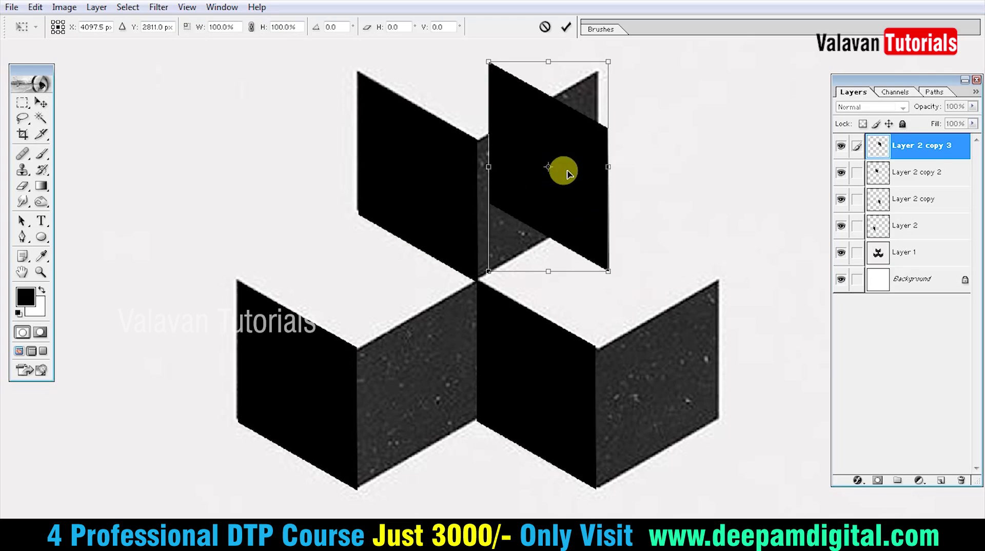
{"action": "right_click", "coordinate": [579, 211]}
{"action": "key", "text": "Escape"}
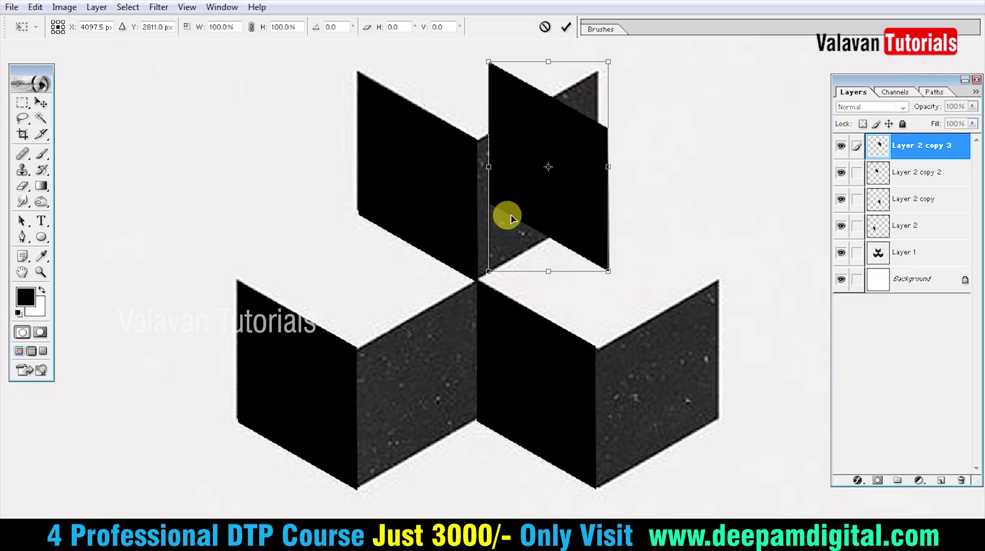
{"action": "key", "text": "Escape"}
{"action": "key", "text": "ctrl+z"}
Step: Try mirroring the top-left face, then undo and exit the transform unchanged
{"action": "left_click_drag", "start_coordinate": [422, 180], "coordinate": [486, 182]}
{"action": "key", "text": "ctrl+z"}
{"action": "key", "text": "ctrl+t"}
{"action": "right_click", "coordinate": [442, 156]}
{"action": "left_click", "coordinate": [488, 323]}
{"action": "key", "text": "ctrl+z"}
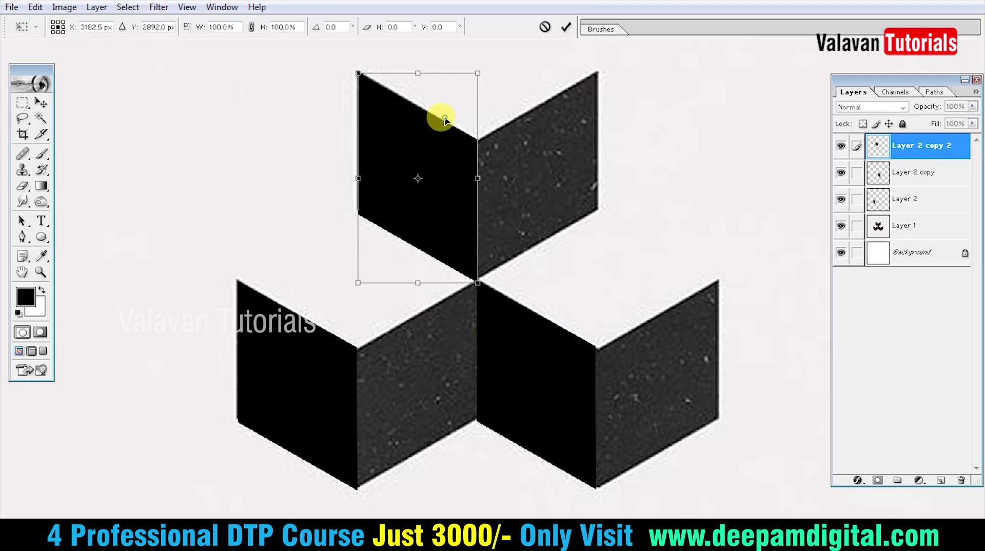
{"action": "double_click", "coordinate": [444, 119]}
Step: Duplicate the top-left face and flip it horizontally onto the top chevron's right face
{"action": "key", "text": "ctrl+j"}
{"action": "key", "text": "ctrl+t"}
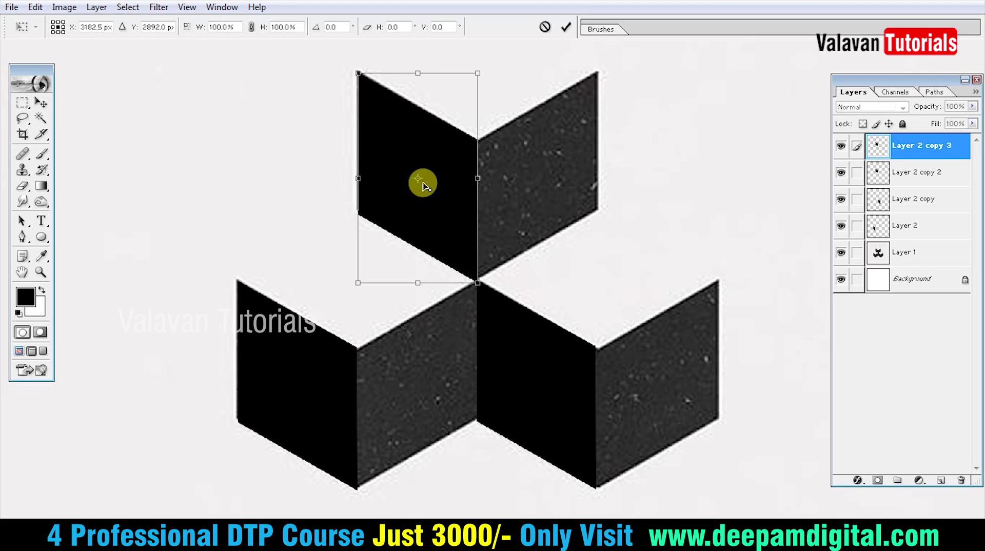
{"action": "left_click_drag", "start_coordinate": [421, 177], "coordinate": [481, 182]}
{"action": "right_click", "coordinate": [465, 178]}
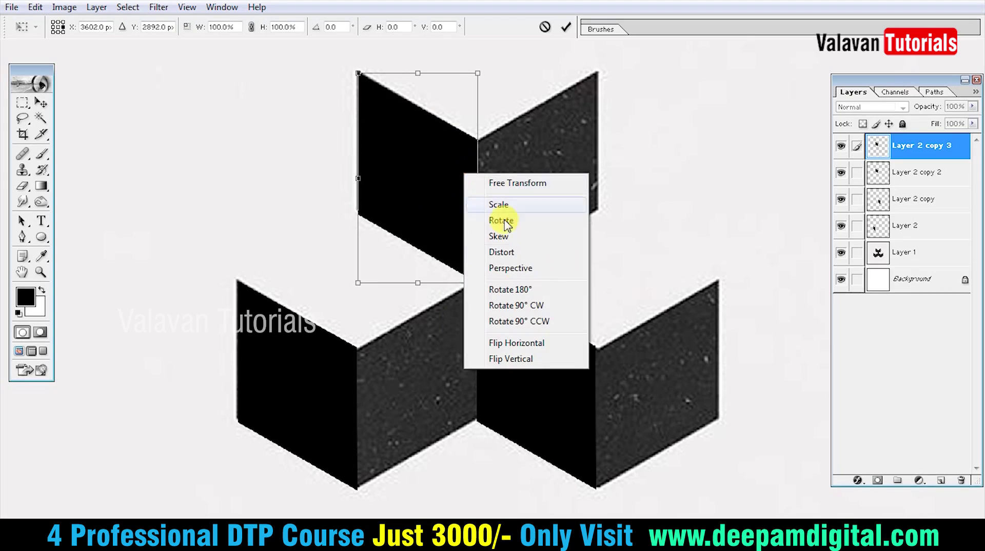
{"action": "left_click", "coordinate": [525, 345]}
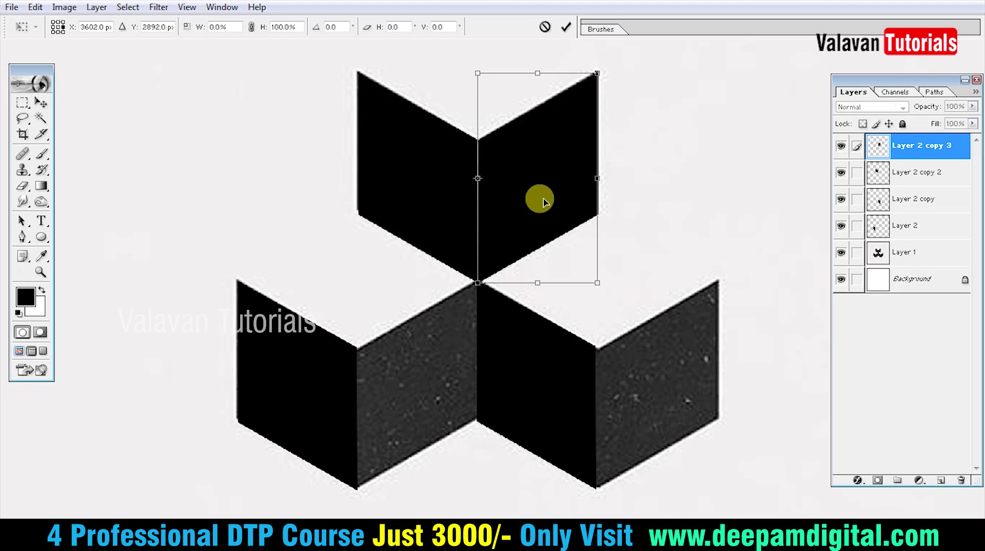
{"action": "key", "text": "Return"}
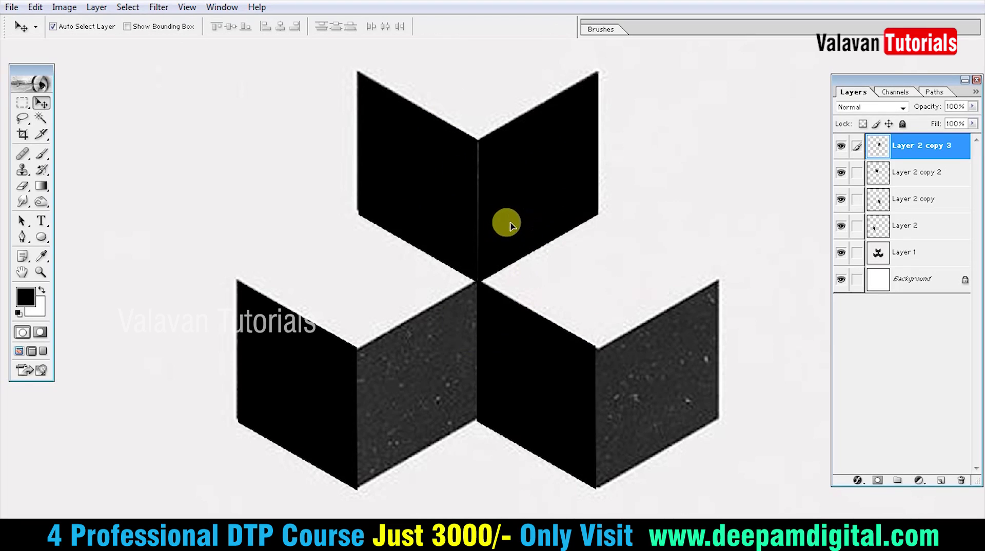
{"action": "left_click", "coordinate": [341, 378]}
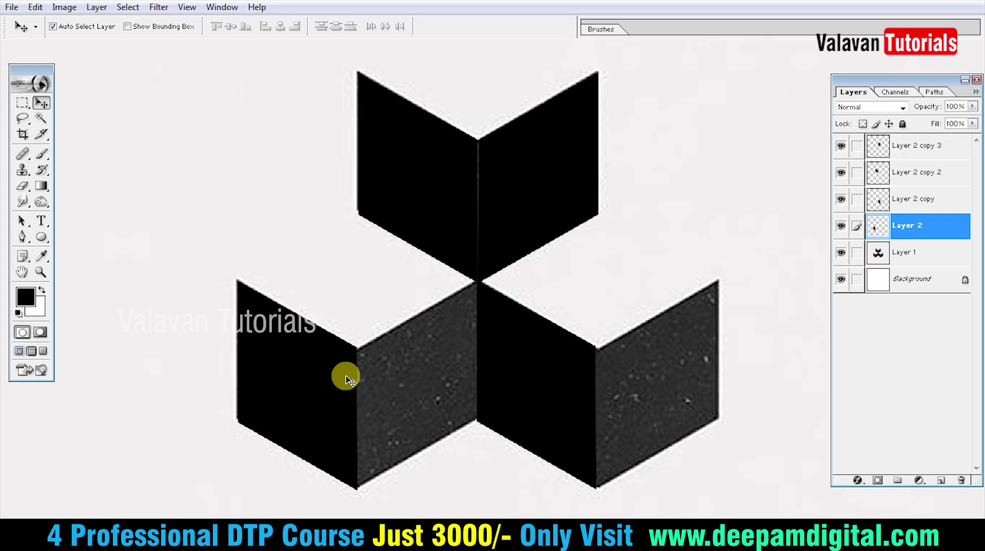
Step: Duplicate the lower-left arm's face and flip it horizontally onto that arm's right side
{"action": "key", "text": "ctrl+j"}
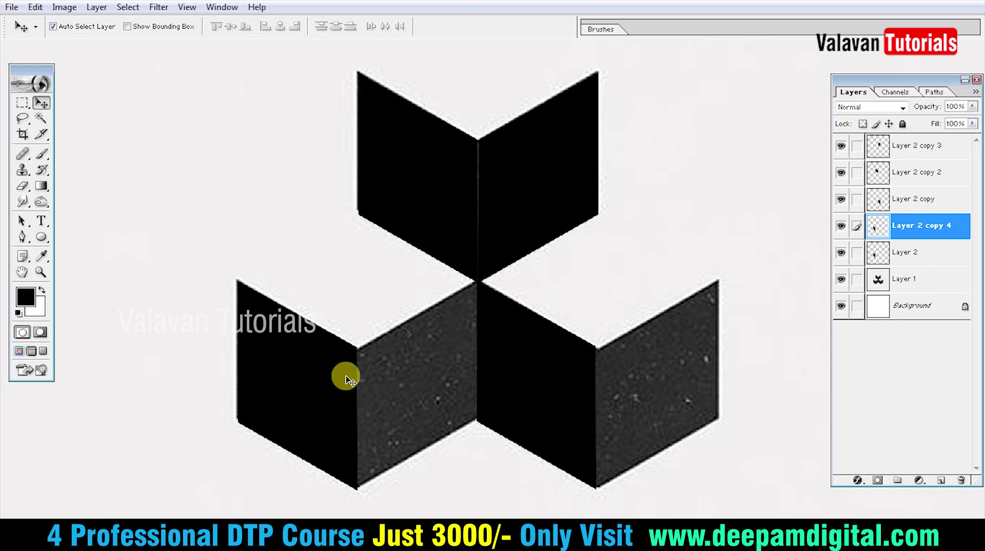
{"action": "key", "text": "ctrl+t"}
{"action": "left_click_drag", "start_coordinate": [298, 386], "coordinate": [349, 386]}
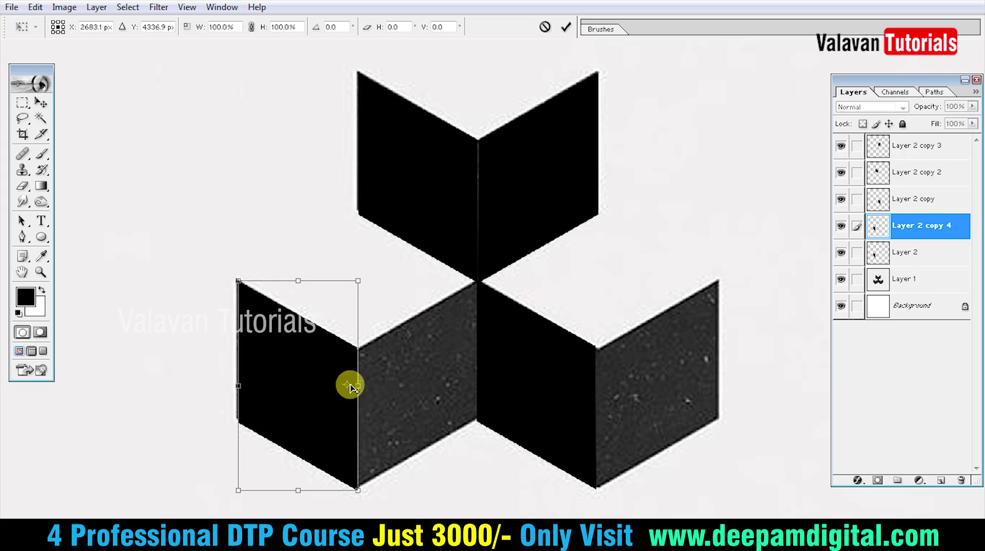
{"action": "right_click", "coordinate": [317, 362]}
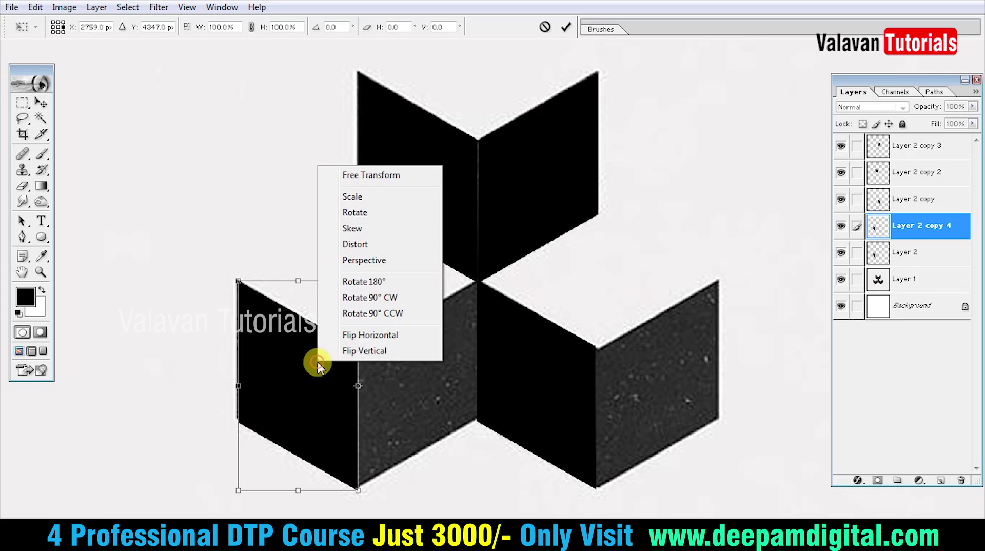
{"action": "left_click", "coordinate": [368, 336]}
{"action": "double_click", "coordinate": [436, 386]}
Step: Flip a copy onto the lower-right arm's right side, then hide the original logo and background layers
{"action": "left_click_drag", "start_coordinate": [520, 372], "coordinate": [544, 373]}
{"action": "key", "text": "ctrl+z"}
{"action": "key", "text": "ctrl+j"}
{"action": "key", "text": "ctrl+t"}
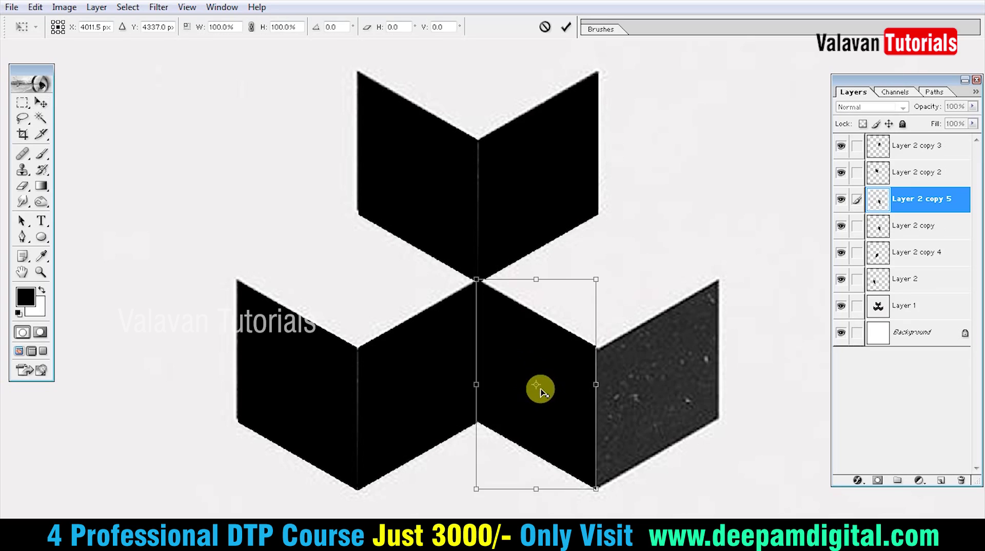
{"action": "left_click_drag", "start_coordinate": [533, 385], "coordinate": [596, 384]}
{"action": "right_click", "coordinate": [561, 366]}
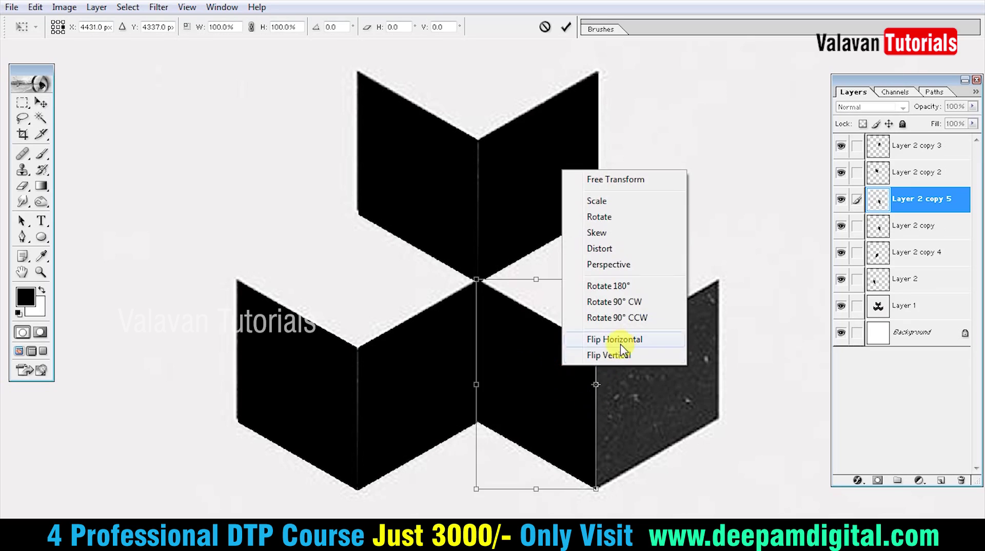
{"action": "left_click", "coordinate": [623, 340]}
{"action": "key", "text": "Return"}
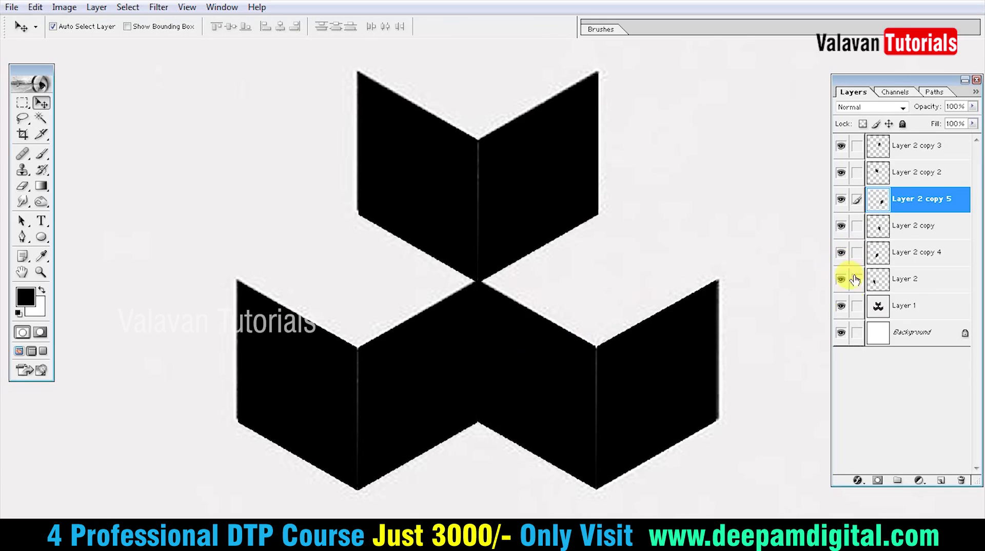
{"action": "left_click", "coordinate": [841, 305]}
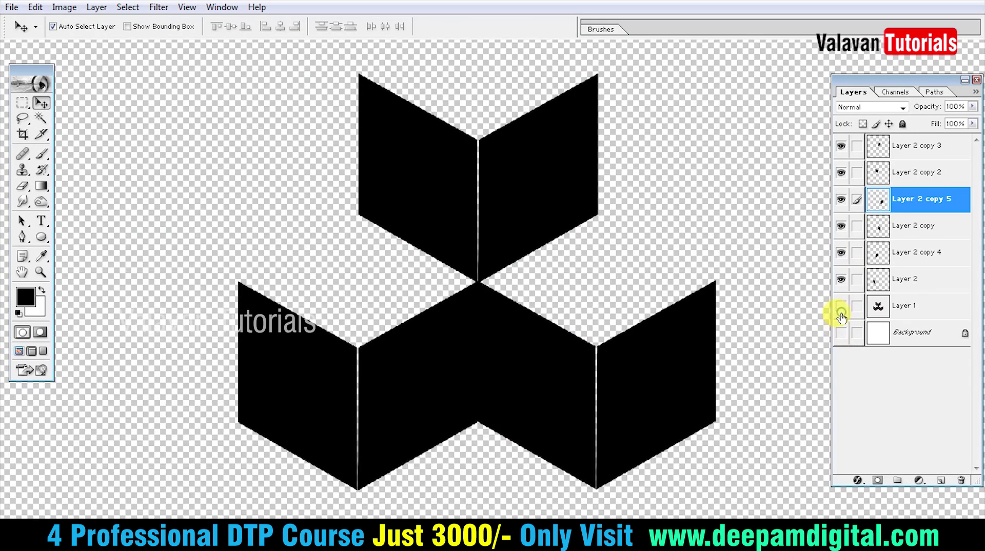
{"action": "left_click", "coordinate": [840, 332]}
Step: Nudge the chevron's left face right to close the thin white seam
{"action": "key", "text": "Tab"}
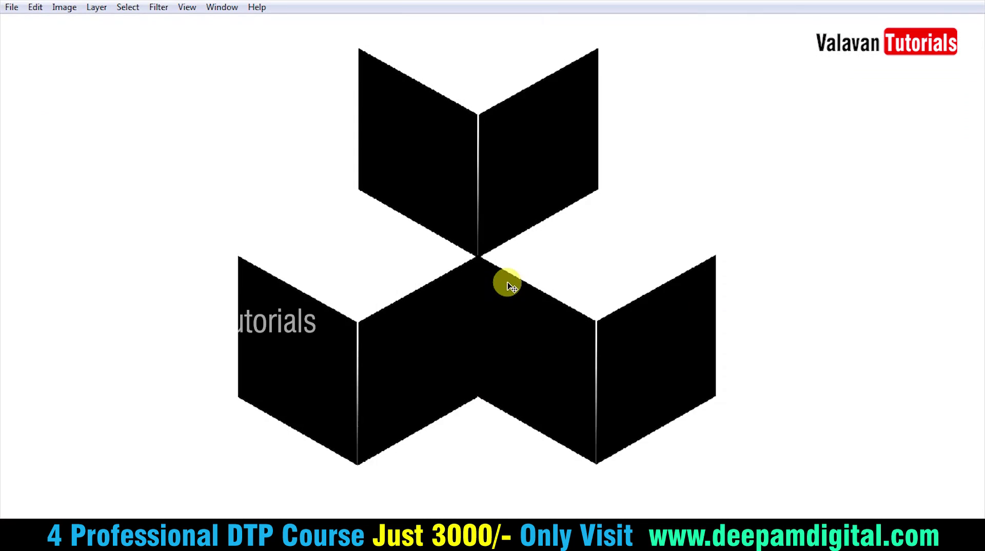
{"action": "key", "text": "ctrl+plus"}
{"action": "left_click_drag", "start_coordinate": [339, 311], "coordinate": [369, 316]}
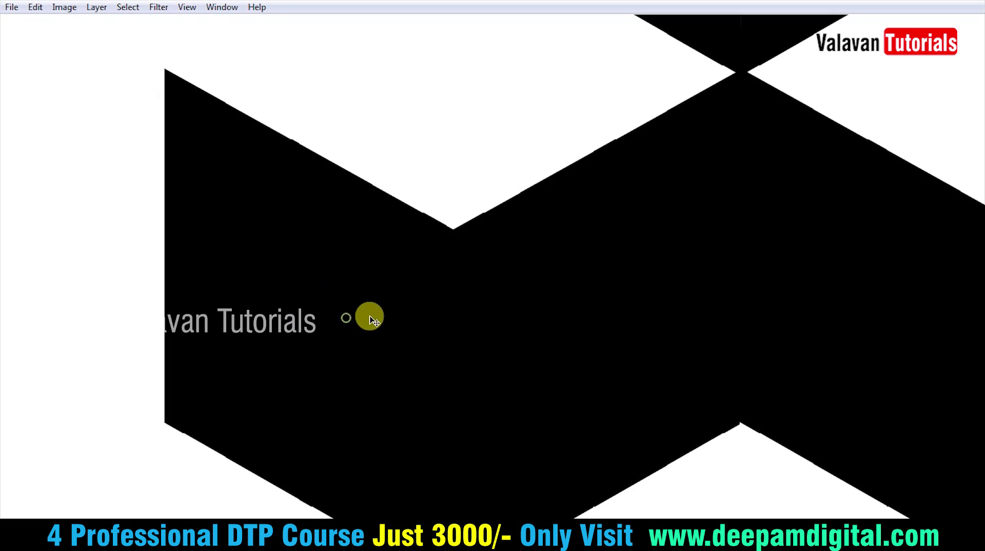
{"action": "key", "text": "ctrl+z"}
{"action": "key", "text": "Right"}
{"action": "key", "text": "Right"}
{"action": "key", "text": "Right"}
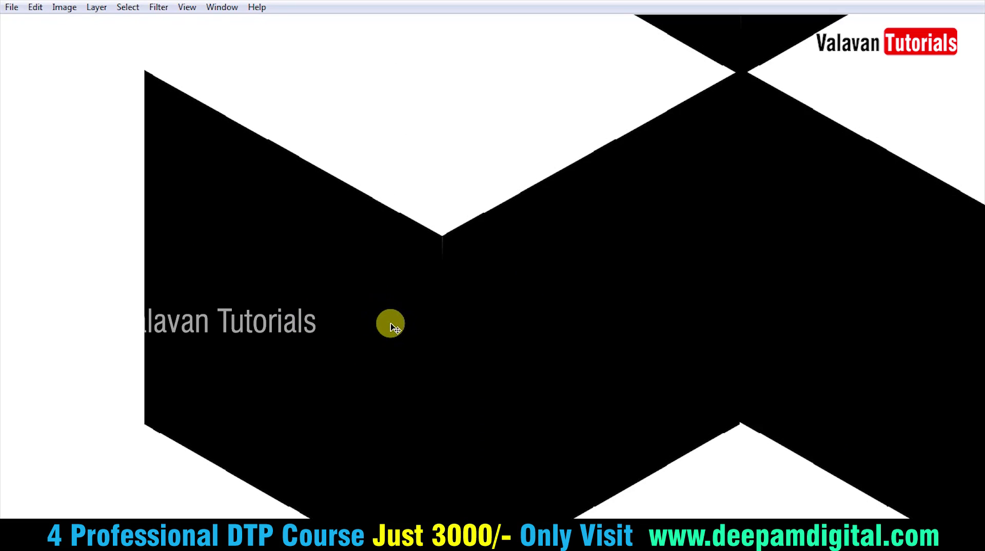
{"action": "key", "text": "Right"}
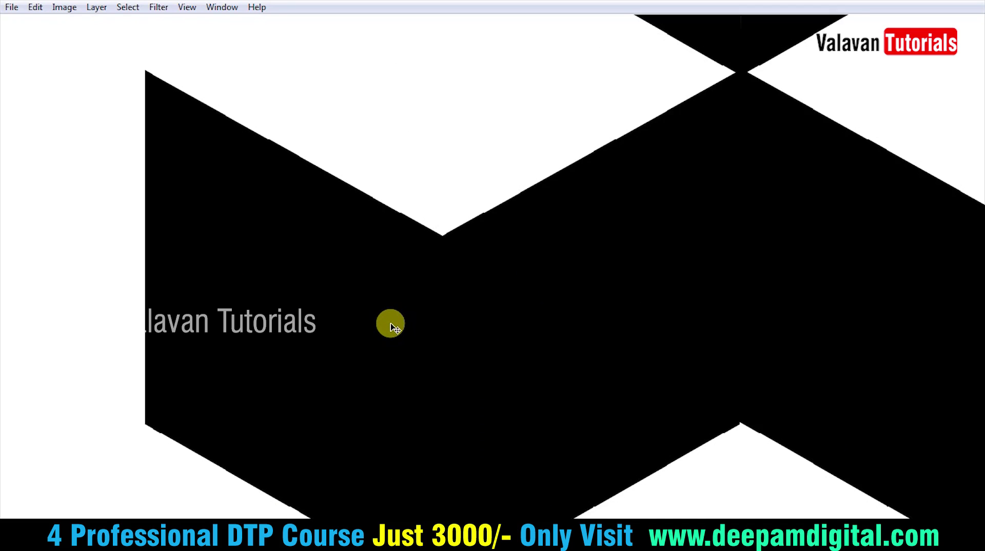
{"action": "key", "text": "ctrl+minus"}
{"action": "key", "text": "ctrl+minus"}
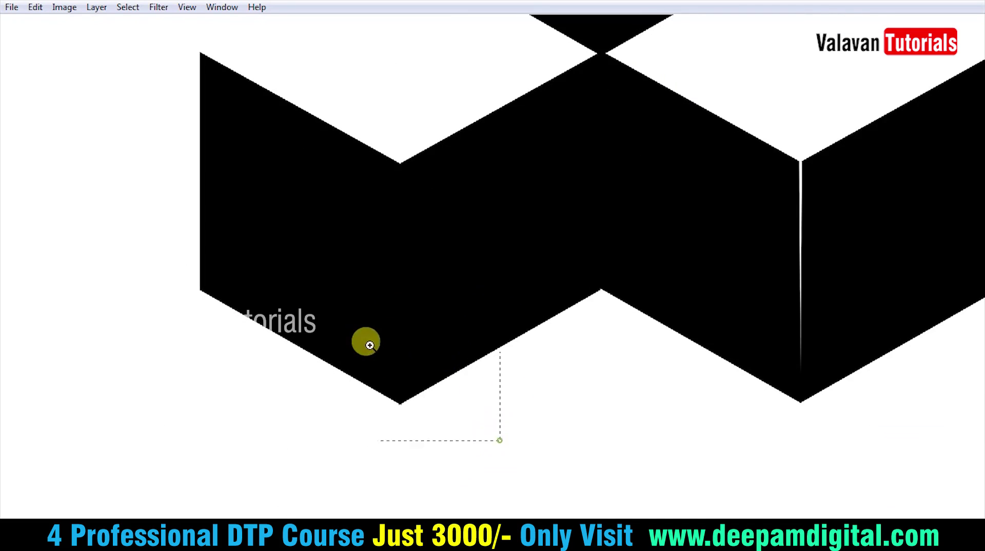
Step: Align the left face's lower point and stretch its corner to close the gap
{"action": "left_click_drag", "start_coordinate": [502, 440], "coordinate": [367, 343]}
{"action": "left_click_drag", "start_coordinate": [305, 353], "coordinate": [292, 348]}
{"action": "key", "text": "ctrl+0"}
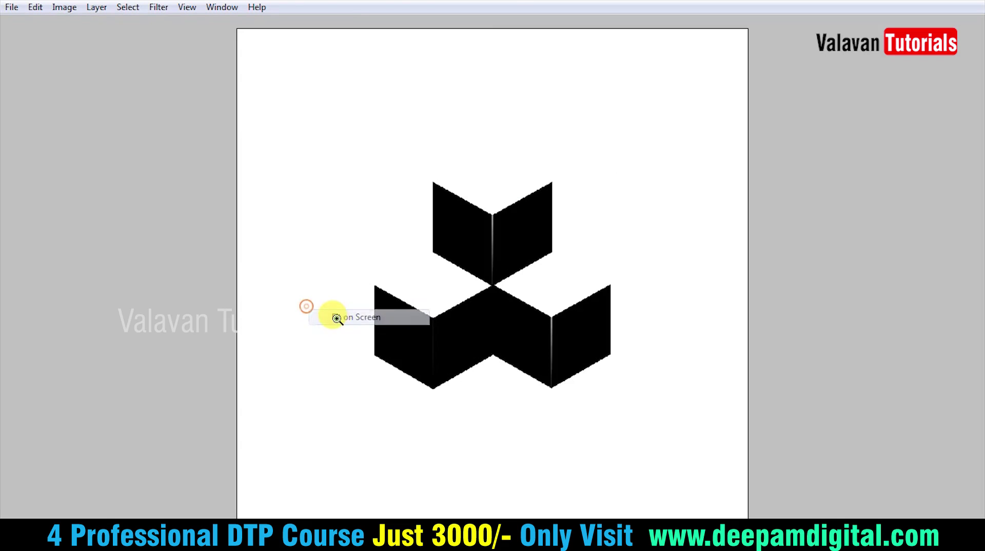
{"action": "left_click_drag", "start_coordinate": [411, 312], "coordinate": [580, 347]}
{"action": "left_click_drag", "start_coordinate": [644, 400], "coordinate": [497, 110]}
{"action": "left_click", "coordinate": [471, 116]}
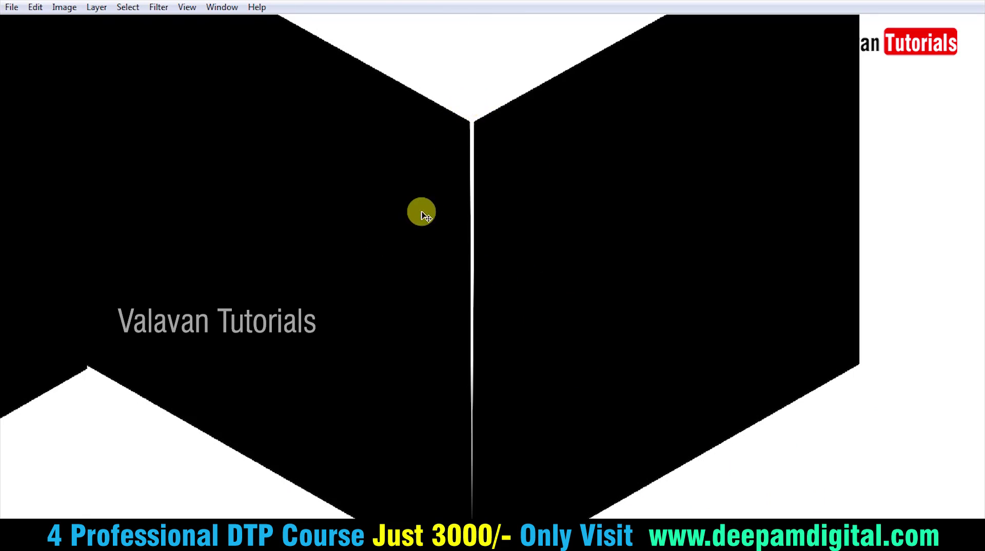
{"action": "left_click_drag", "start_coordinate": [438, 314], "coordinate": [440, 234]}
{"action": "left_click_drag", "start_coordinate": [463, 103], "coordinate": [416, 241]}
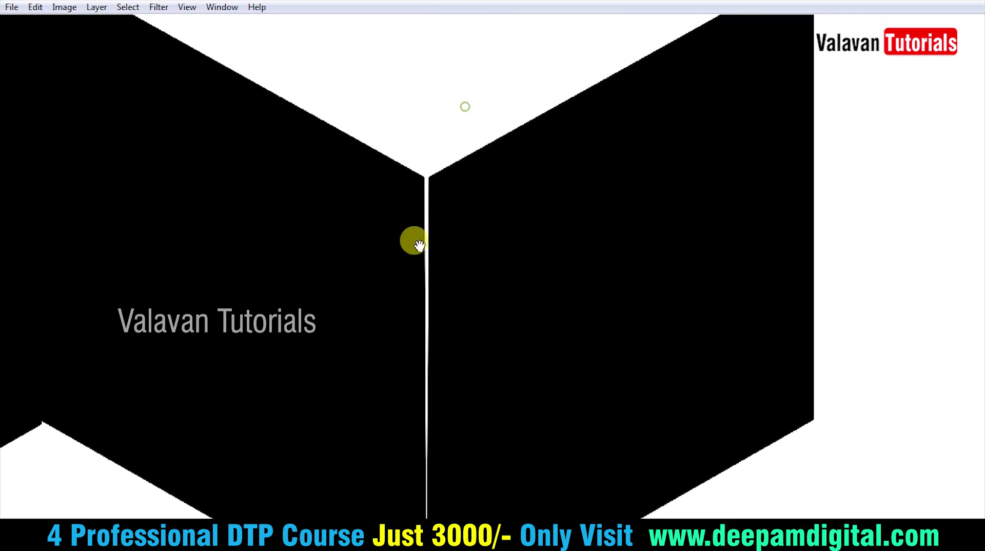
{"action": "key", "text": "ctrl+minus"}
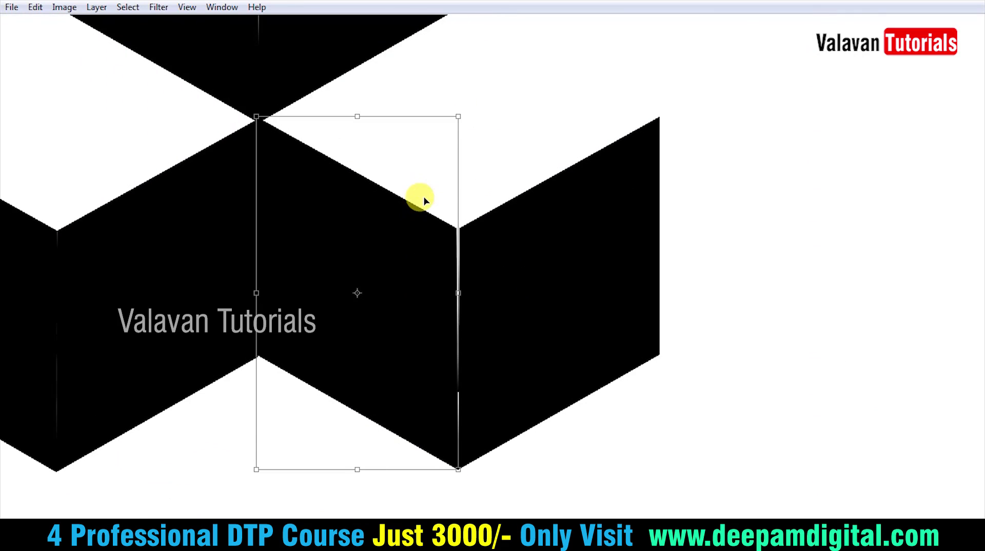
{"action": "left_click_drag", "start_coordinate": [458, 120], "coordinate": [462, 120]}
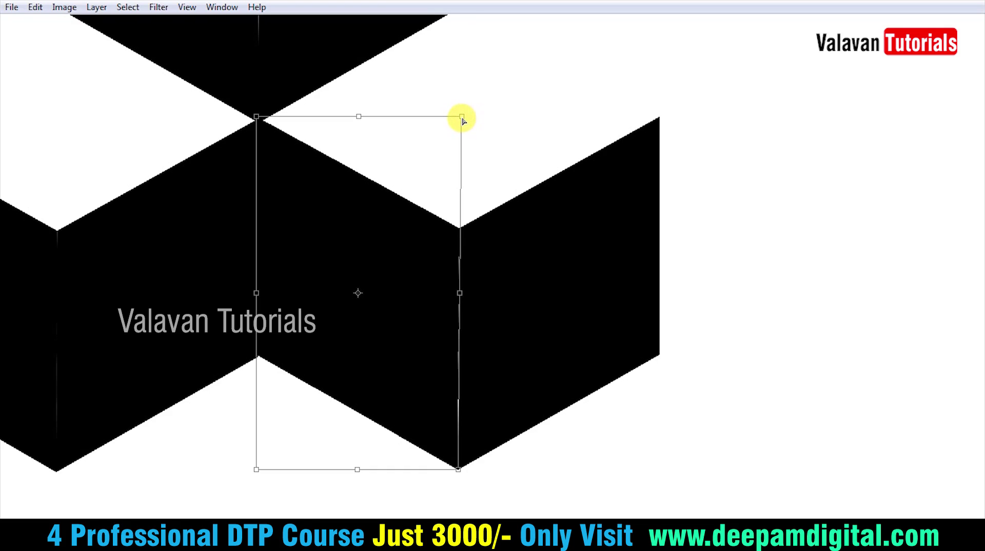
{"action": "key", "text": "Return"}
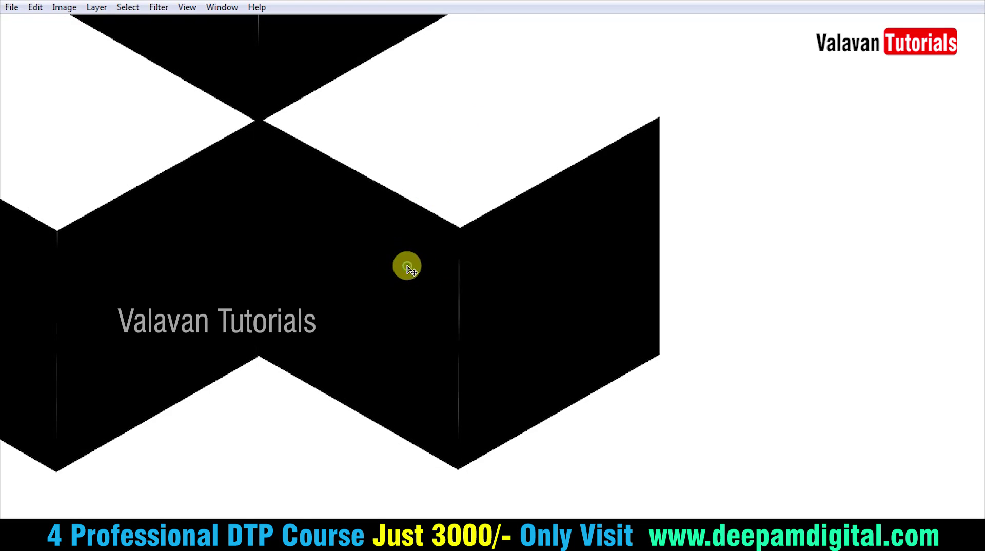
Step: Stretch the upper left face with Free Transform until it meets the right face
{"action": "key", "text": "ctrl+t"}
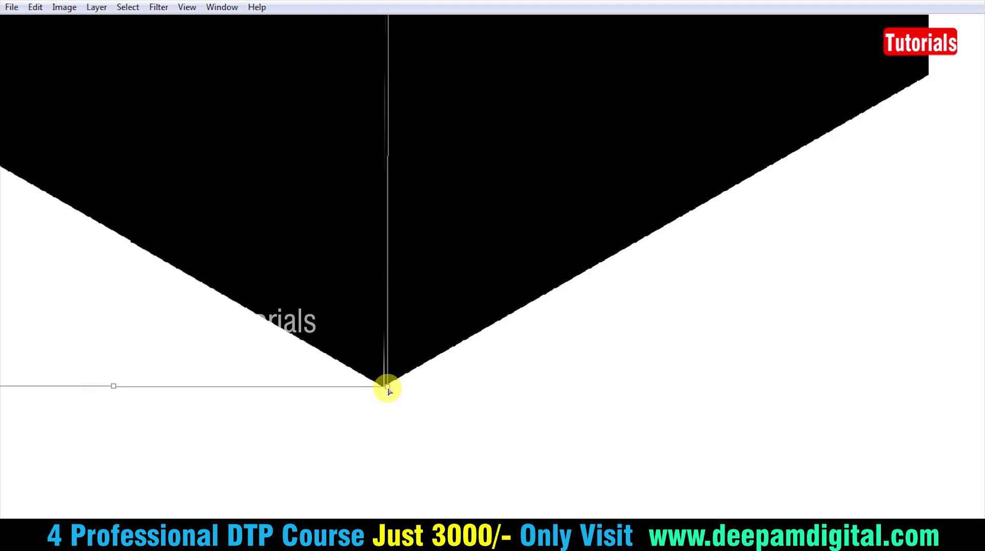
{"action": "key", "text": "Return"}
{"action": "key", "text": "ctrl+0"}
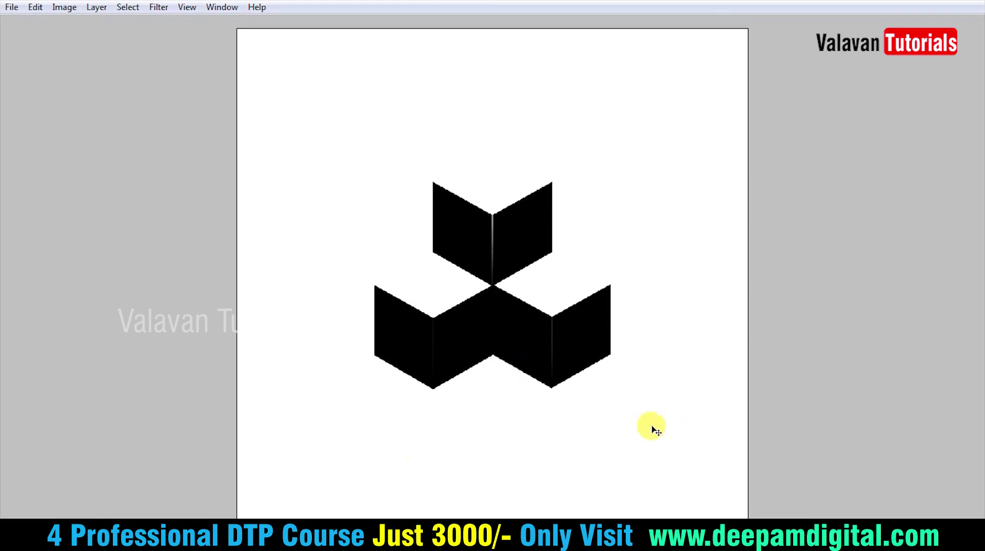
{"action": "key", "text": "ctrl+plus"}
{"action": "scroll", "coordinate": [512, 272], "scroll_direction": "up", "scroll_amount": 3}
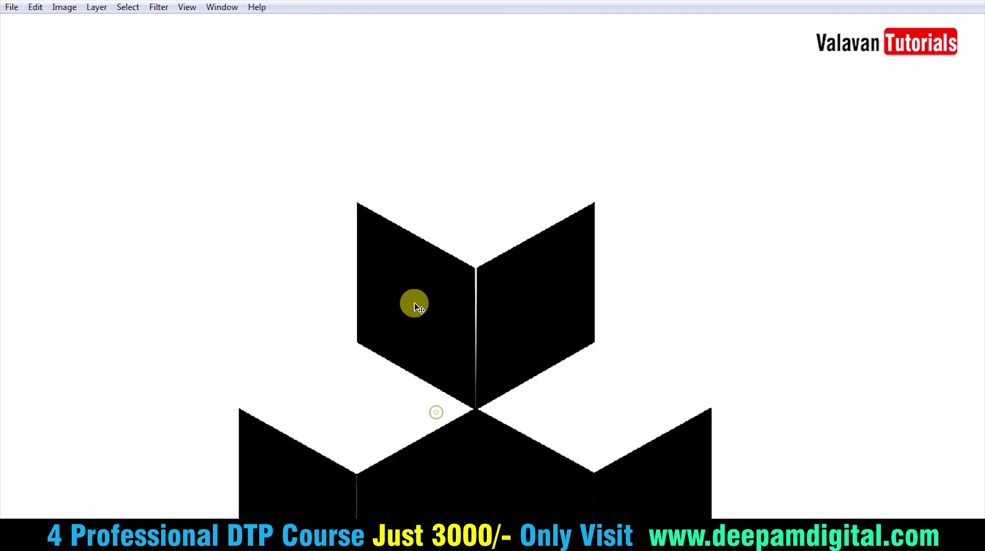
{"action": "key", "text": "ctrl+plus"}
{"action": "key", "text": "ctrl+t"}
{"action": "left_click_drag", "start_coordinate": [497, 83], "coordinate": [502, 85]}
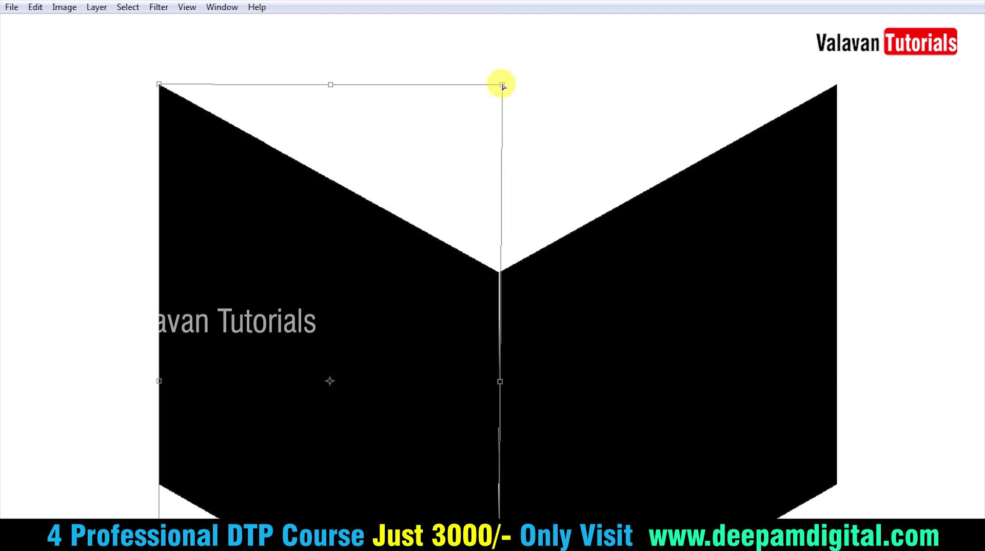
{"action": "key", "text": "Return"}
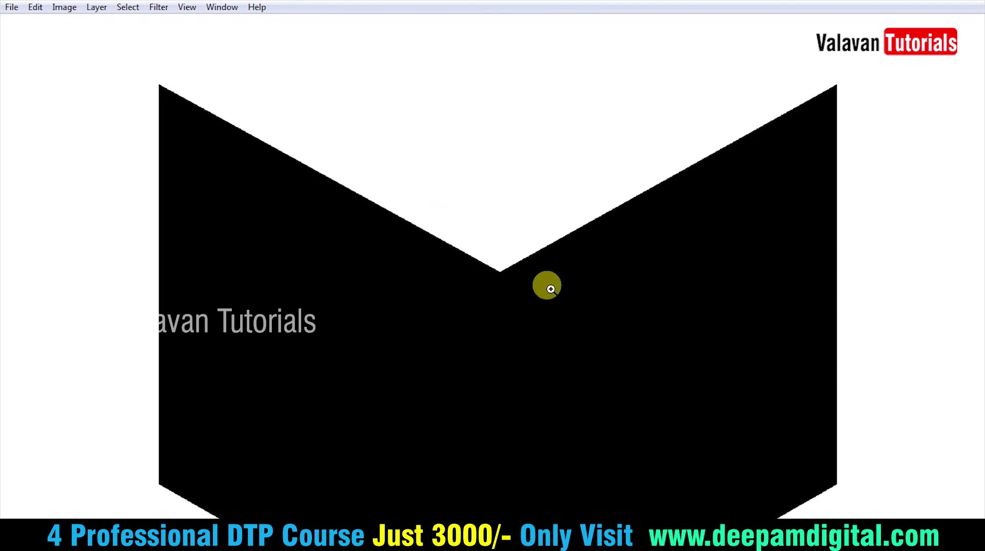
Step: Bring the downloaded A-with-diamond logo image from Chrome into Photoshop
{"action": "key", "text": "ctrl+0"}
{"action": "key", "text": "ctrl+plus"}
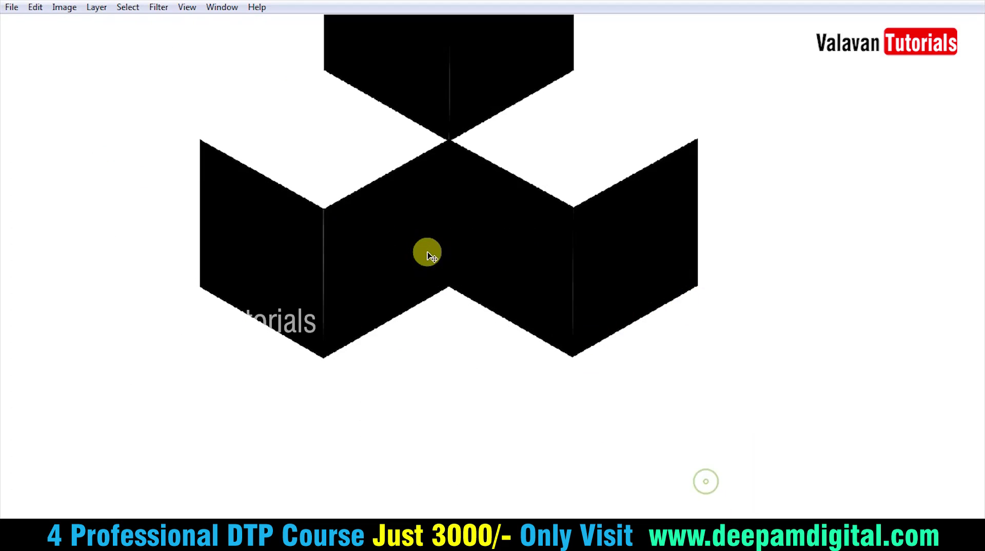
{"action": "scroll", "coordinate": [345, 255], "scroll_direction": "up", "scroll_amount": 1}
{"action": "left_click_drag", "start_coordinate": [644, 308], "coordinate": [687, 334]}
{"action": "key", "text": "ctrl+z"}
{"action": "left_click_drag", "start_coordinate": [434, 119], "coordinate": [341, 211]}
{"action": "key", "text": "ctrl+z"}
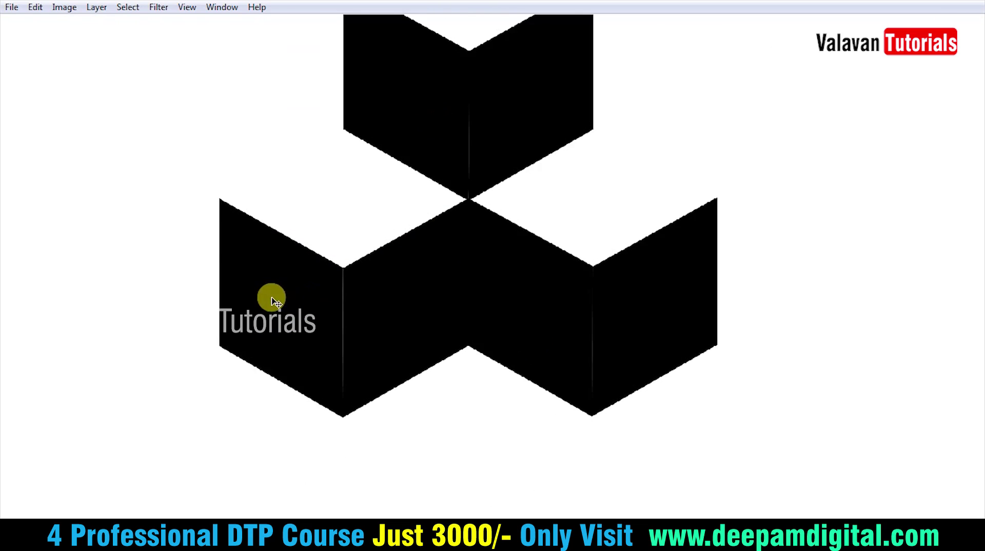
{"action": "key", "text": "ctrl+0"}
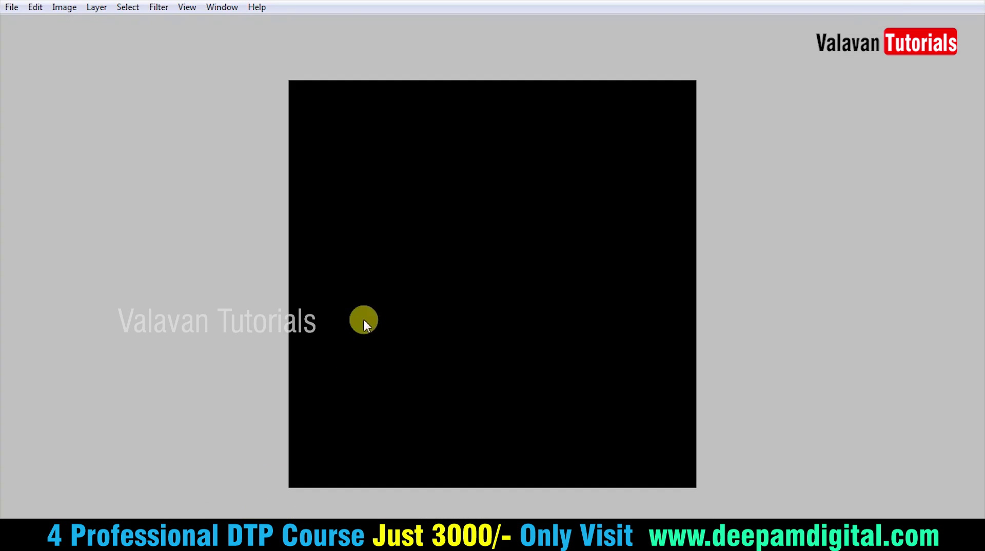
{"action": "left_click_drag", "start_coordinate": [295, 515], "coordinate": [363, 319]}
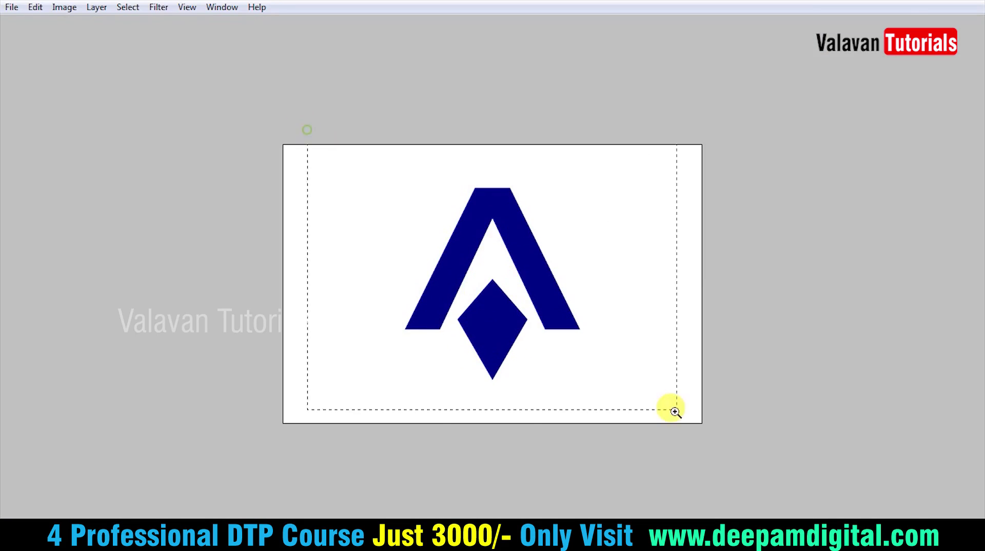
{"action": "left_click_drag", "start_coordinate": [304, 125], "coordinate": [671, 408]}
{"action": "right_click", "coordinate": [451, 265]}
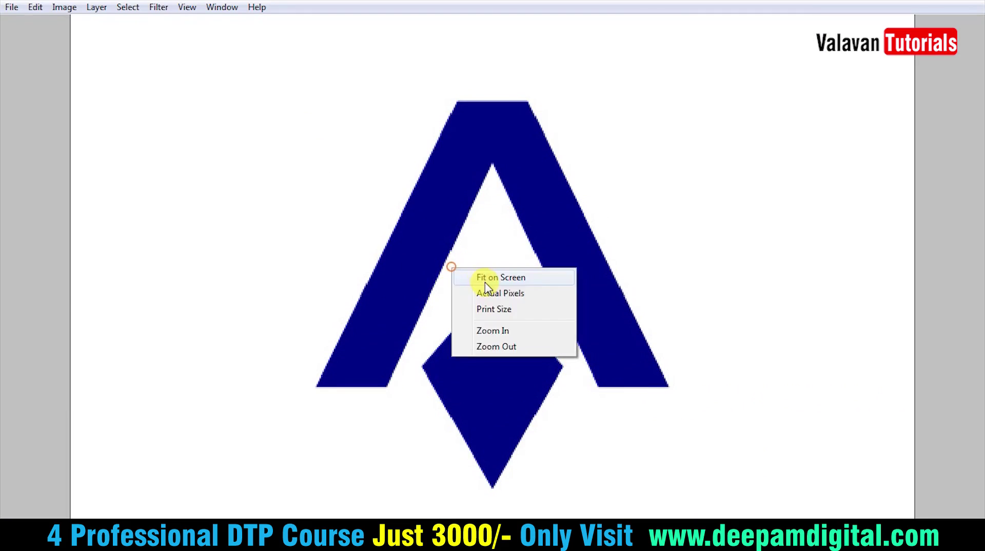
{"action": "left_click", "coordinate": [479, 279]}
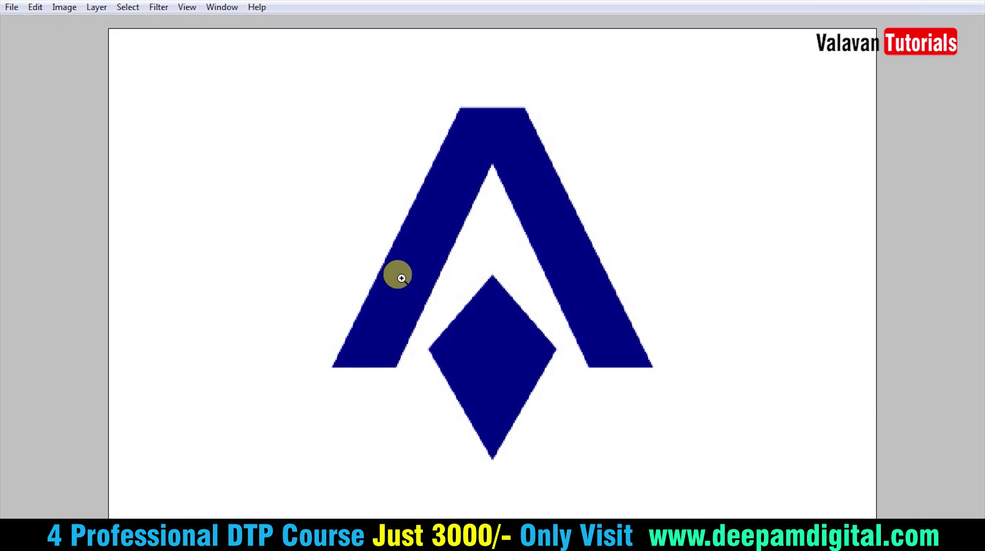
{"action": "left_click_drag", "start_coordinate": [278, 182], "coordinate": [376, 270]}
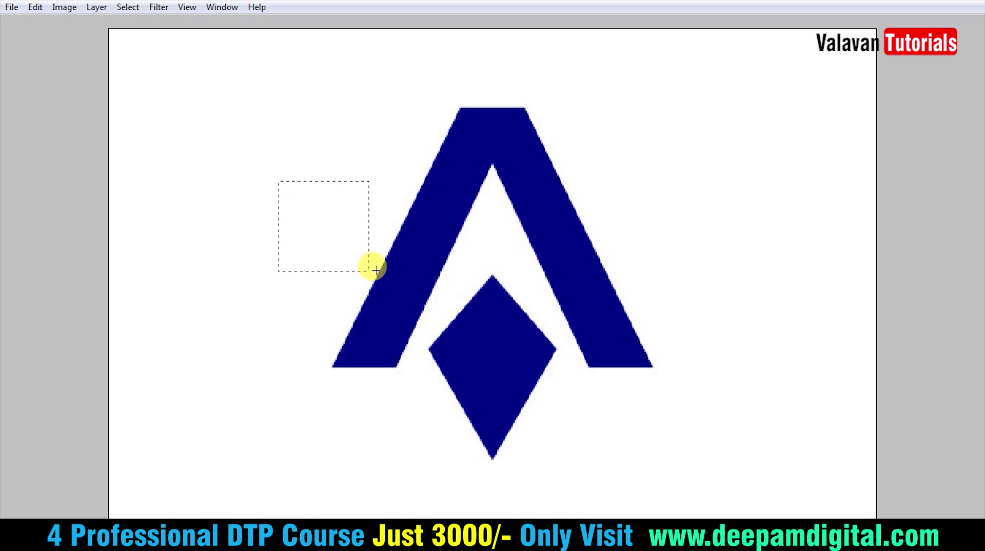
{"action": "key", "text": "shift+F5"}
{"action": "key", "text": "Return"}
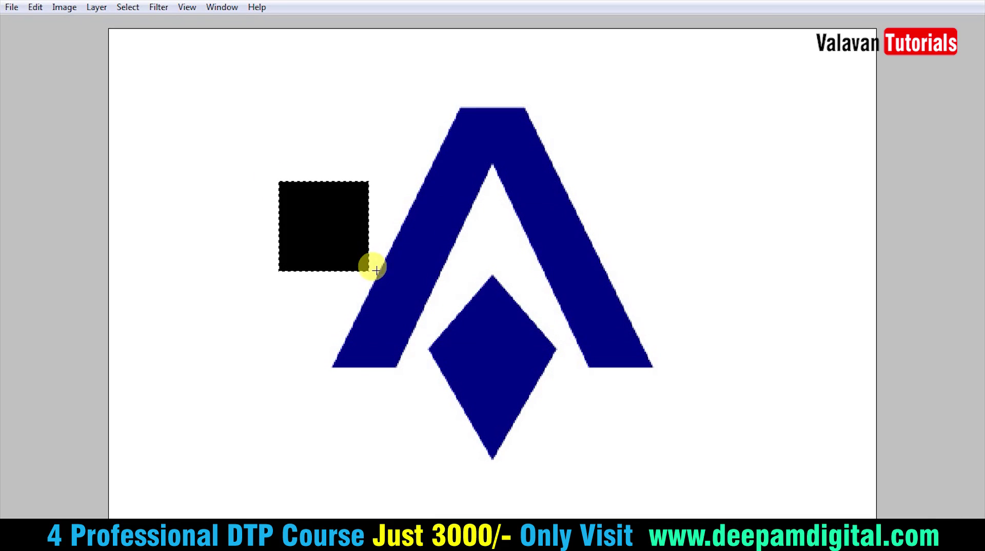
{"action": "key", "text": "ctrl+t"}
{"action": "left_click_drag", "start_coordinate": [398, 152], "coordinate": [425, 221]}
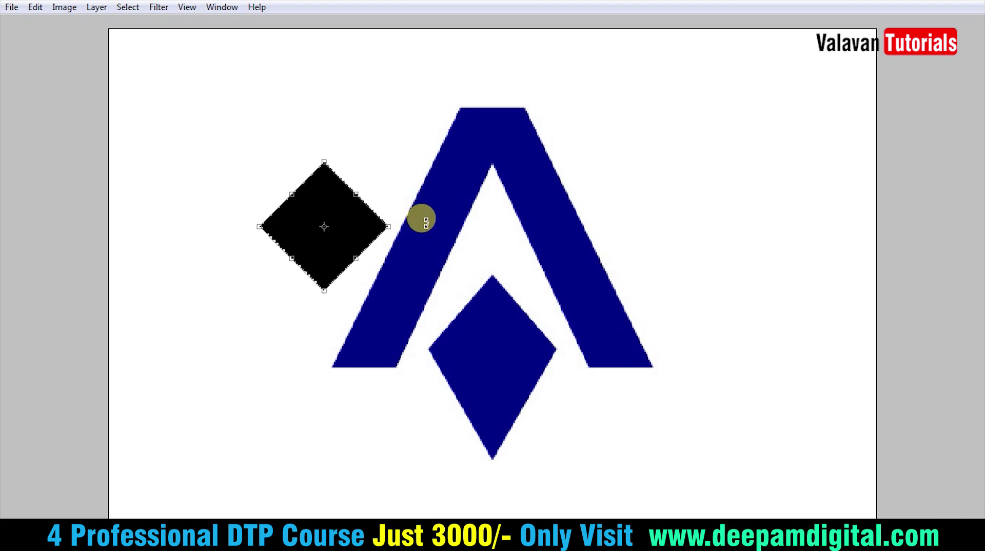
{"action": "double_click", "coordinate": [330, 230]}
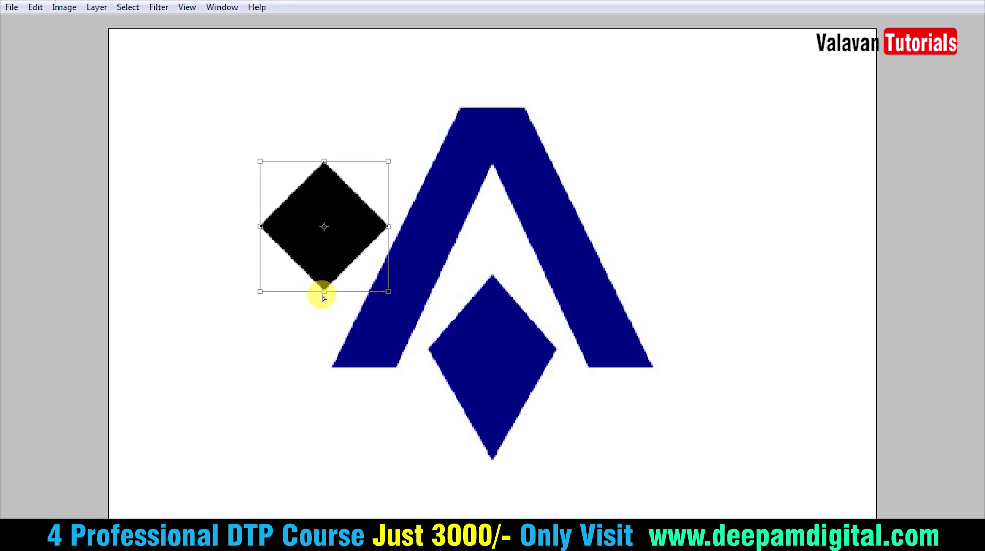
{"action": "left_click_drag", "start_coordinate": [325, 290], "coordinate": [322, 365]}
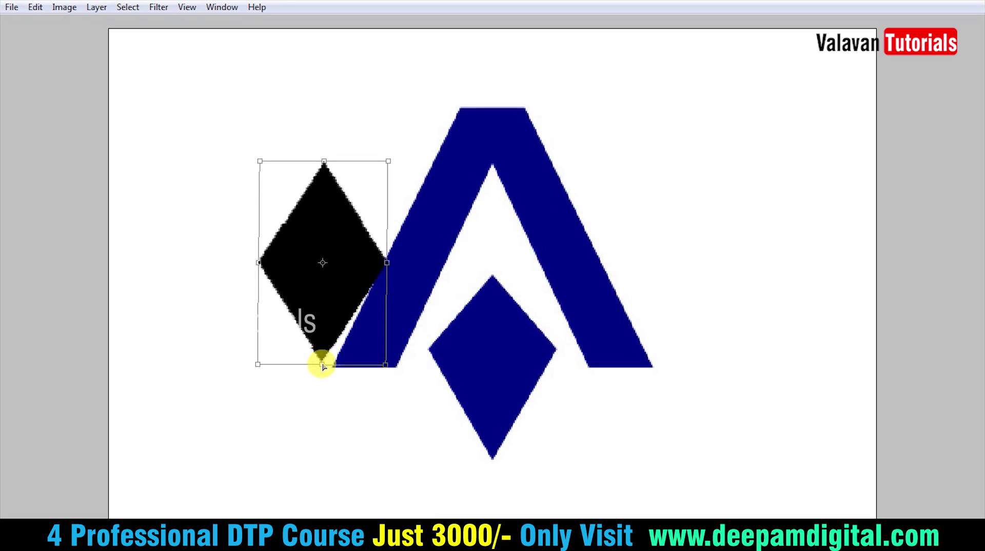
{"action": "key", "text": "Return"}
{"action": "left_click_drag", "start_coordinate": [323, 296], "coordinate": [485, 369]}
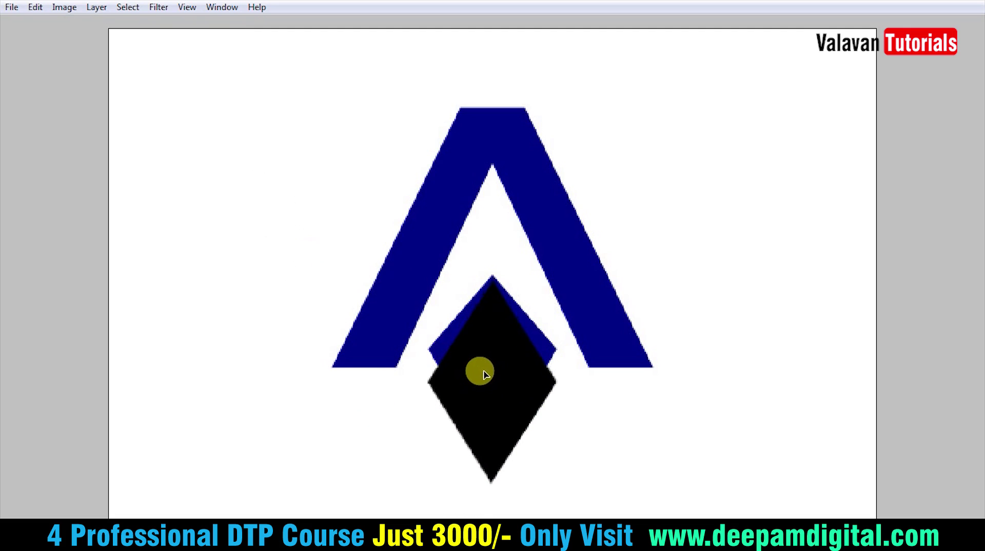
{"action": "key", "text": "ctrl+t"}
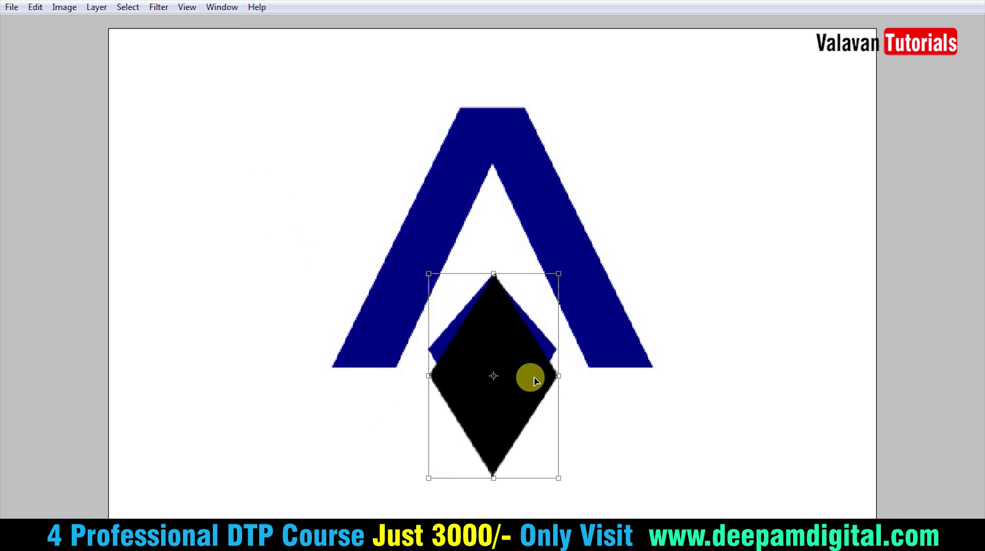
{"action": "left_click_drag", "start_coordinate": [556, 378], "coordinate": [561, 355]}
{"action": "left_click_drag", "start_coordinate": [431, 390], "coordinate": [433, 352]}
{"action": "double_click", "coordinate": [480, 345]}
{"action": "key", "text": "ctrl+t"}
{"action": "left_click_drag", "start_coordinate": [494, 247], "coordinate": [493, 275]}
{"action": "double_click", "coordinate": [494, 351]}
{"action": "left_click_drag", "start_coordinate": [507, 361], "coordinate": [510, 364]}
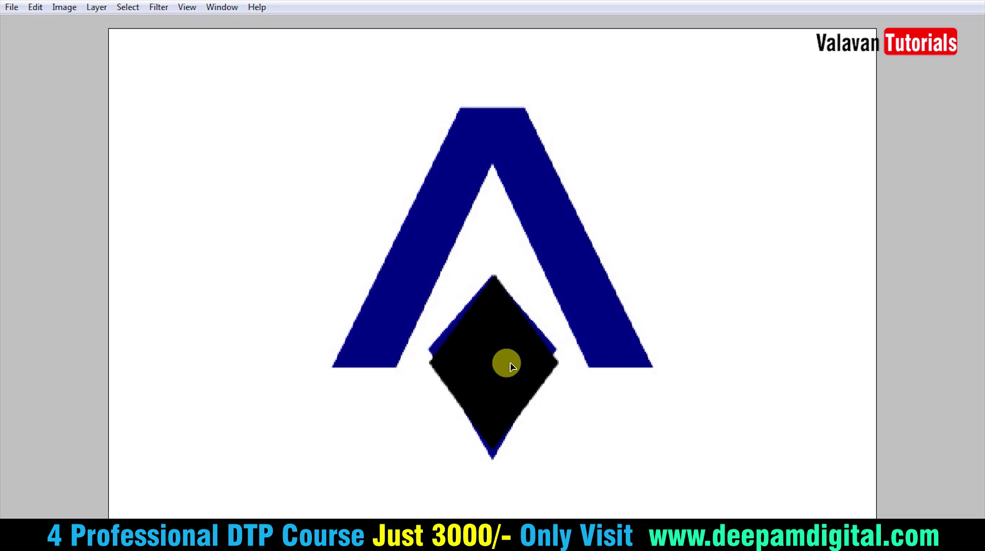
{"action": "key", "text": "alt+l"}
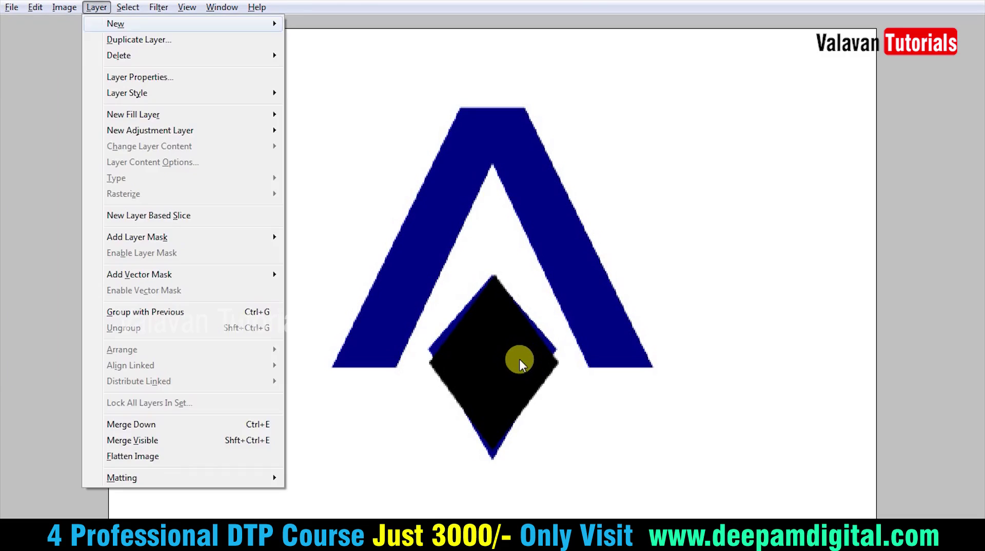
{"action": "key", "text": "g"}
Step: Trace the diamond's four corners with the Pen and fill it solid black
{"action": "left_click_drag", "start_coordinate": [444, 351], "coordinate": [429, 348]}
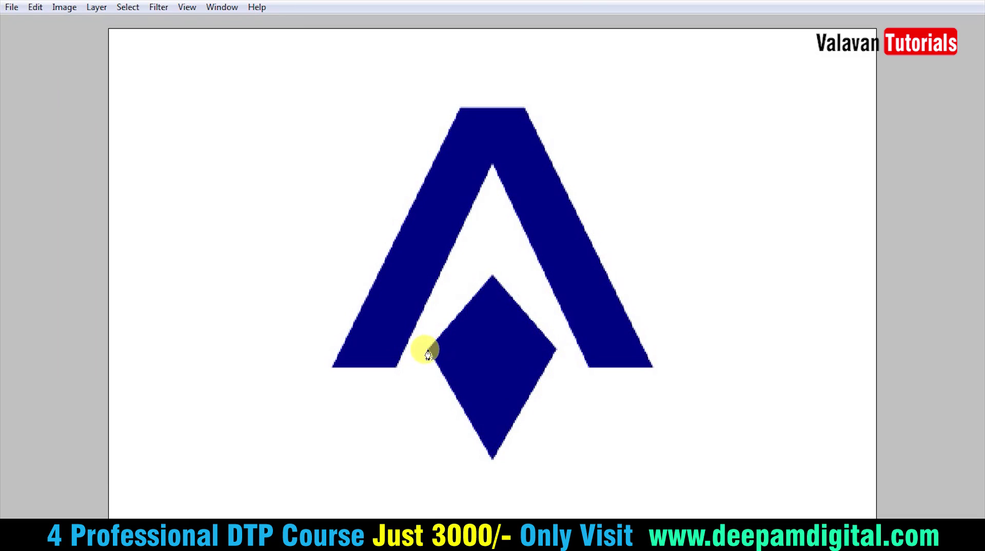
{"action": "left_click", "coordinate": [491, 276]}
{"action": "left_click", "coordinate": [556, 347]}
{"action": "left_click", "coordinate": [491, 458]}
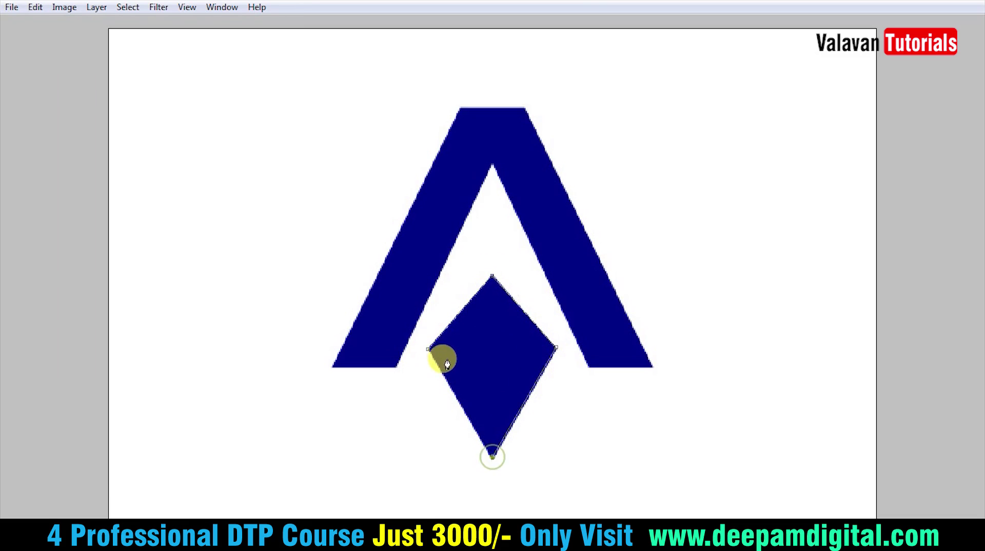
{"action": "left_click", "coordinate": [429, 349]}
{"action": "key", "text": "ctrl+Return"}
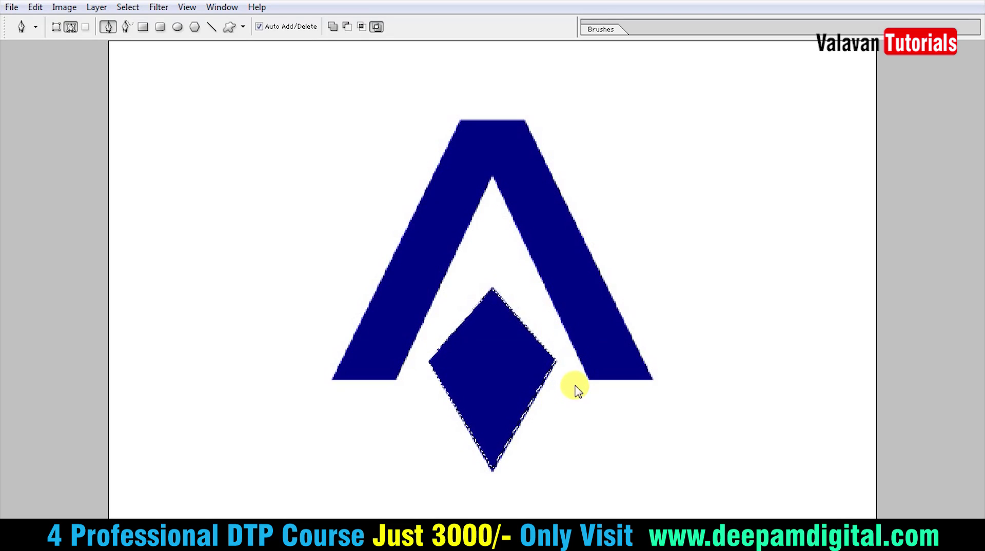
{"action": "key", "text": "alt+BackSpace"}
{"action": "key", "text": "ctrl+d"}
{"action": "key", "text": "v"}
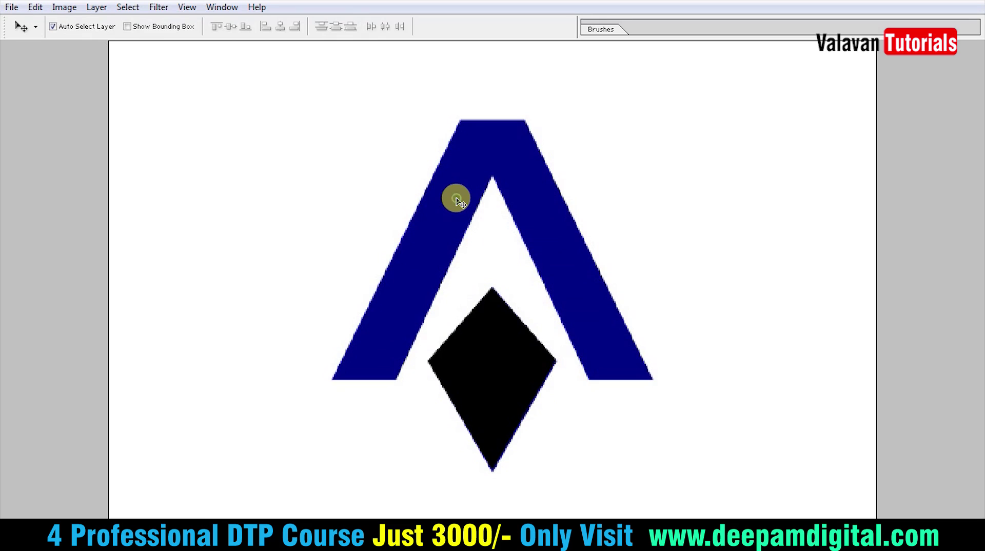
Step: Add a text layer with the letter A and enlarge it over the blue A
{"action": "key", "text": "t"}
{"action": "left_click", "coordinate": [405, 204]}
{"action": "type", "text": "fds"}
{"action": "key", "text": "ctrl+a"}
{"action": "type", "text": "A"}
{"action": "key", "text": "ctrl+Return"}
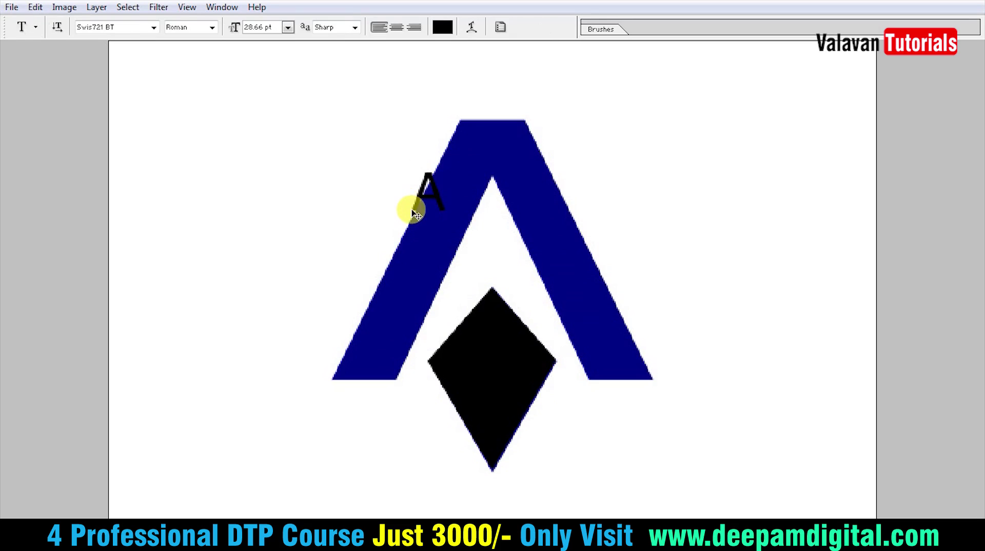
{"action": "key", "text": "ctrl+t"}
{"action": "left_click_drag", "start_coordinate": [446, 172], "coordinate": [467, 153]}
{"action": "key", "text": "Return"}
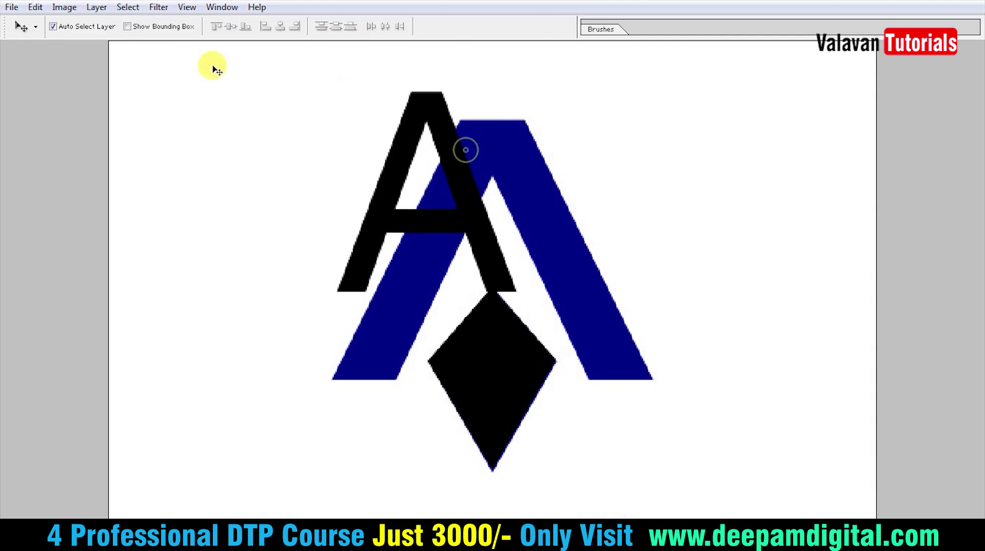
Step: Change the letter A's font style to Bold
{"action": "key", "text": "t"}
{"action": "left_click", "coordinate": [418, 201]}
{"action": "key", "text": "ctrl+a"}
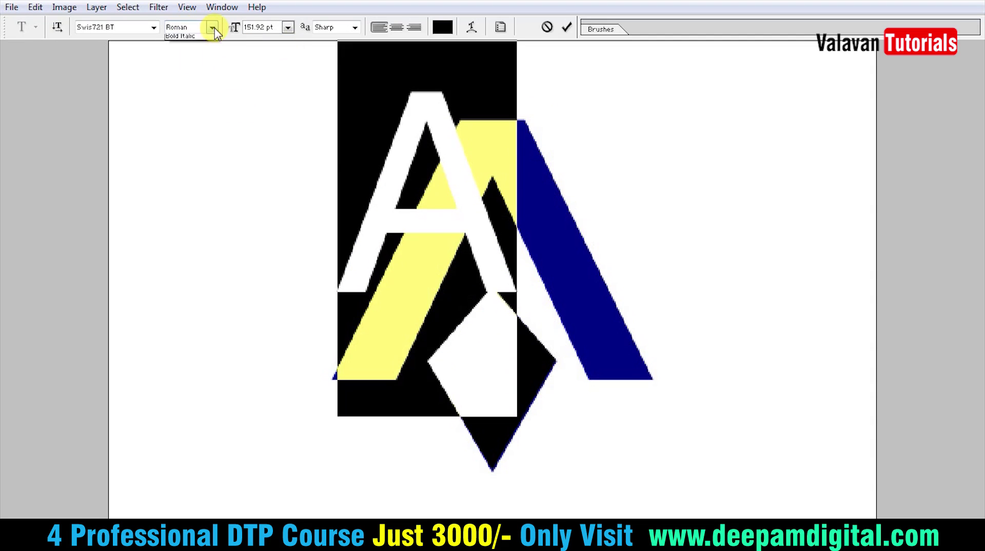
{"action": "left_click", "coordinate": [212, 27]}
{"action": "left_click", "coordinate": [198, 57]}
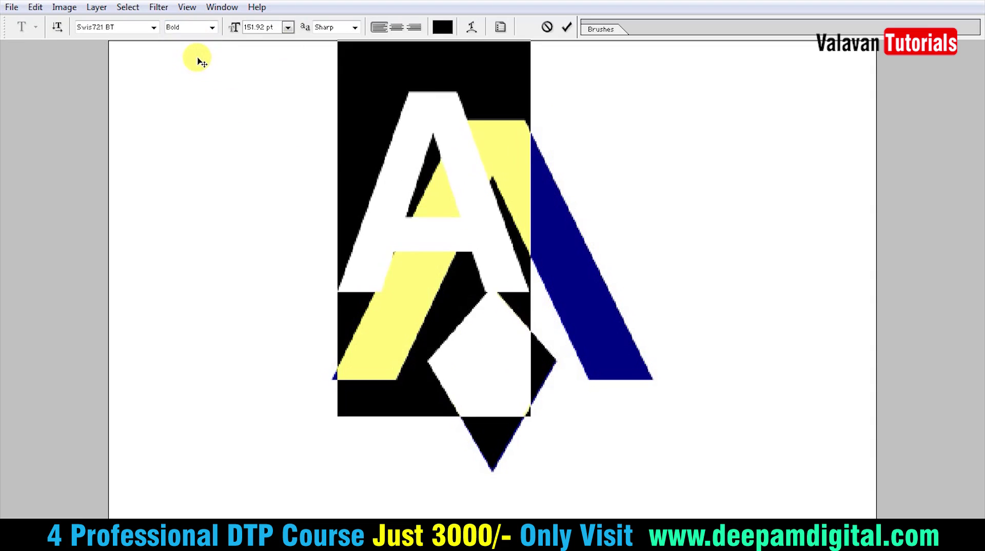
{"action": "key", "text": "ctrl+Return"}
{"action": "key", "text": "v"}
Step: Move, scale and widen the black A left and right to cover the blue A
{"action": "key", "text": "Tab"}
{"action": "key", "text": "Tab"}
{"action": "left_click_drag", "start_coordinate": [412, 108], "coordinate": [468, 125]}
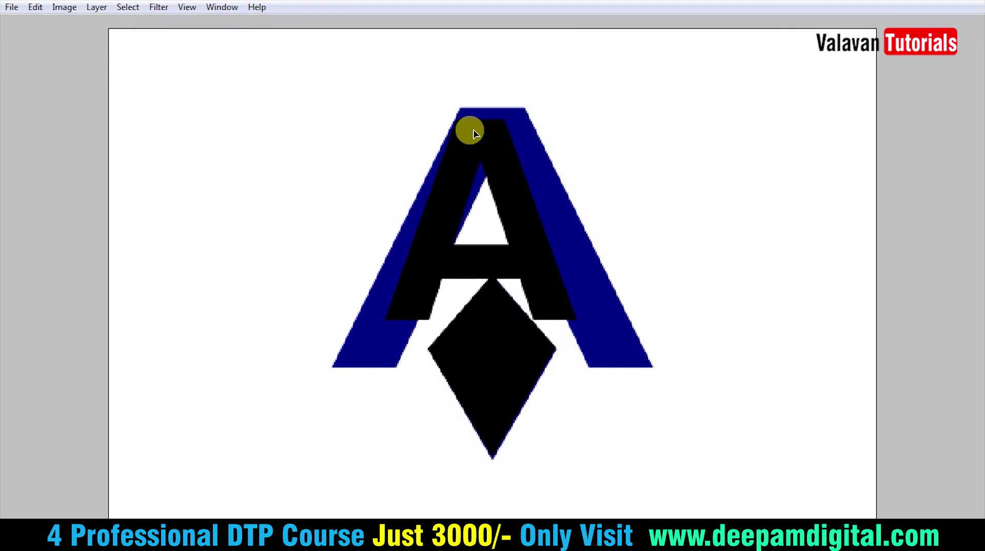
{"action": "key", "text": "ctrl+t"}
{"action": "left_click_drag", "start_coordinate": [567, 306], "coordinate": [625, 363]}
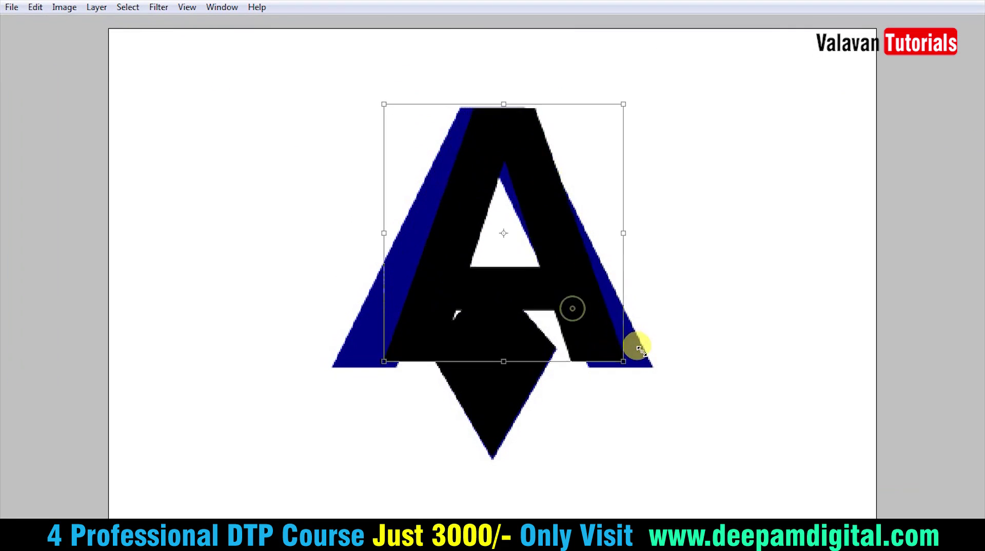
{"action": "left_click_drag", "start_coordinate": [384, 233], "coordinate": [338, 233]}
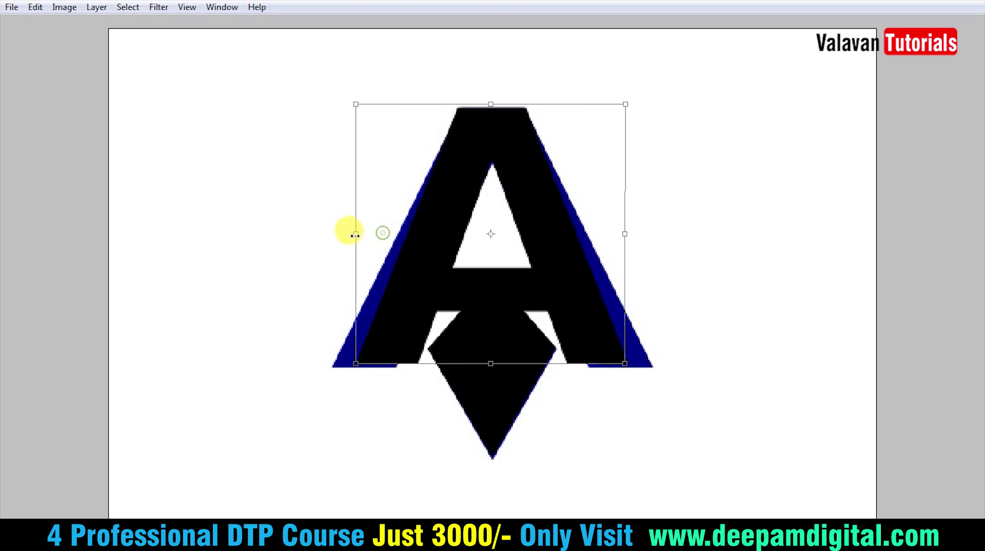
{"action": "left_click_drag", "start_coordinate": [625, 252], "coordinate": [645, 232]}
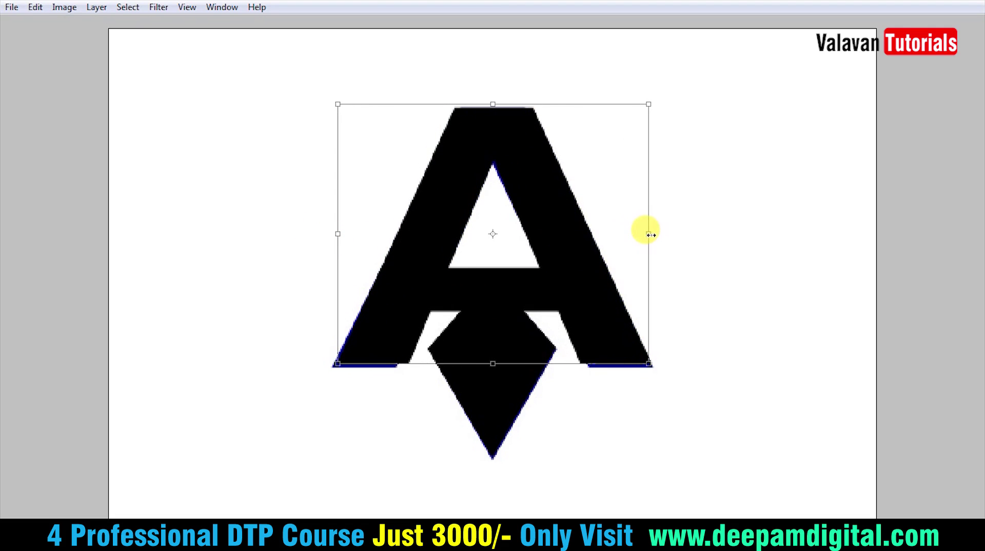
{"action": "key", "text": "Return"}
{"action": "left_click_drag", "start_coordinate": [563, 237], "coordinate": [561, 247]}
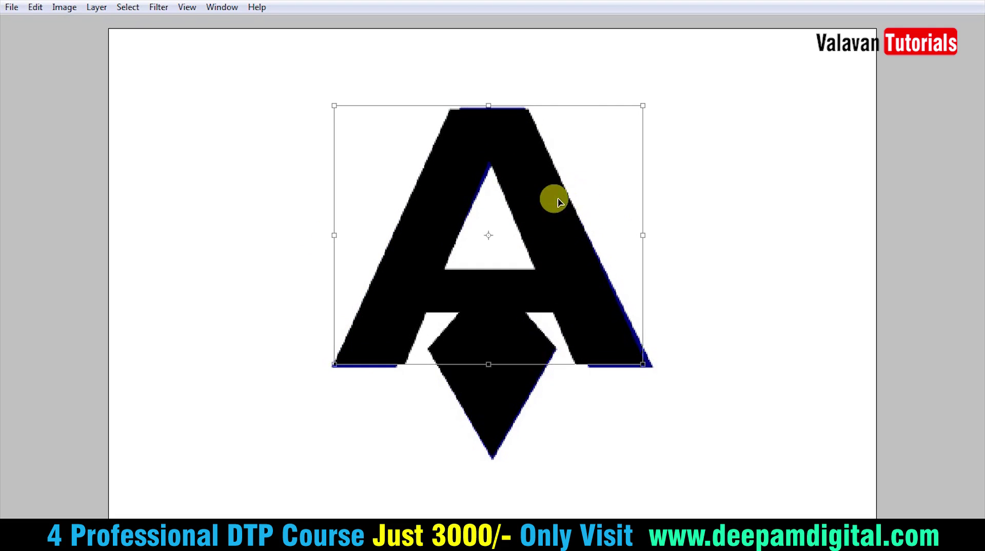
{"action": "key", "text": "ctrl+plus"}
{"action": "left_click_drag", "start_coordinate": [398, 247], "coordinate": [463, 388]}
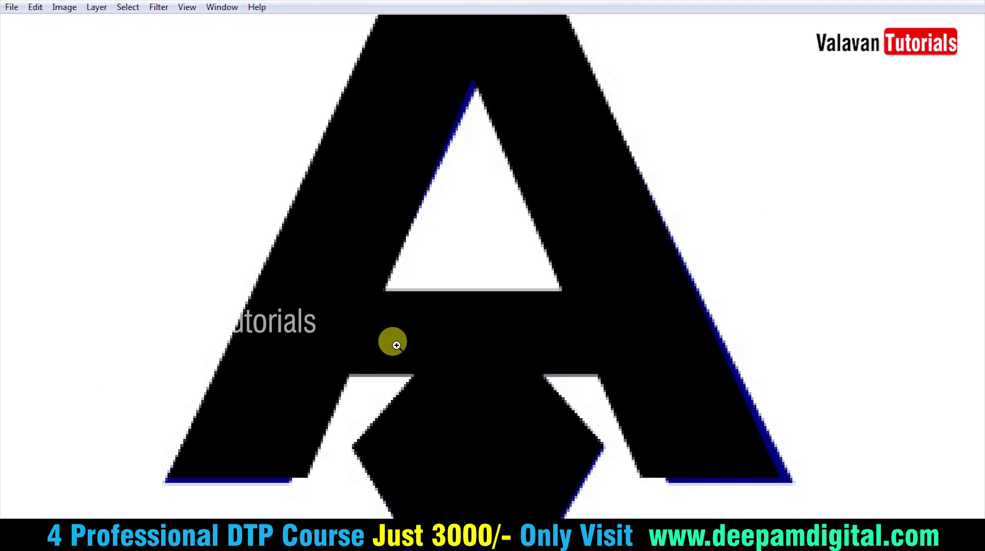
{"action": "key", "text": "Tab"}
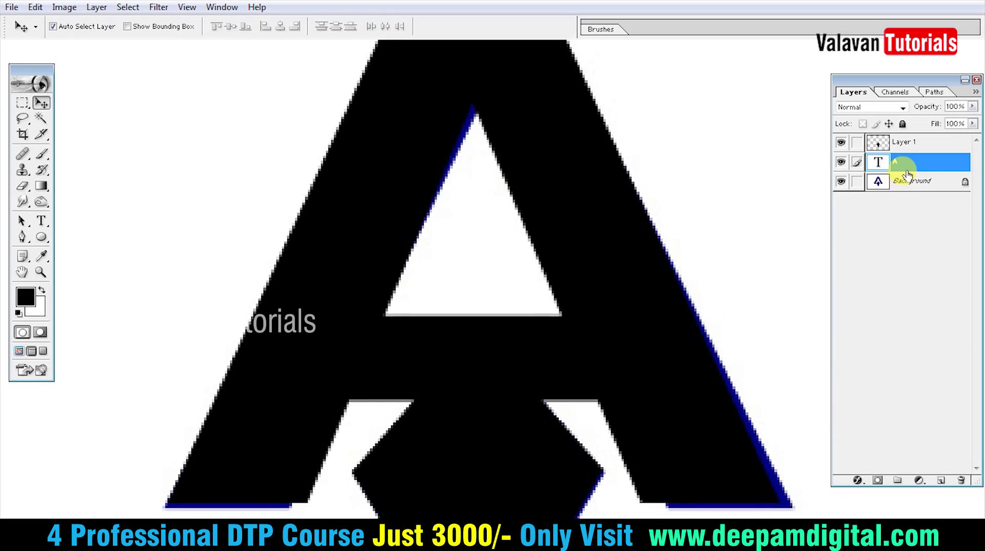
Step: Rasterize the A type layer and trace a Pen path around its inner crossbar region
{"action": "right_click", "coordinate": [903, 165]}
{"action": "left_click", "coordinate": [889, 278]}
{"action": "key", "text": "p"}
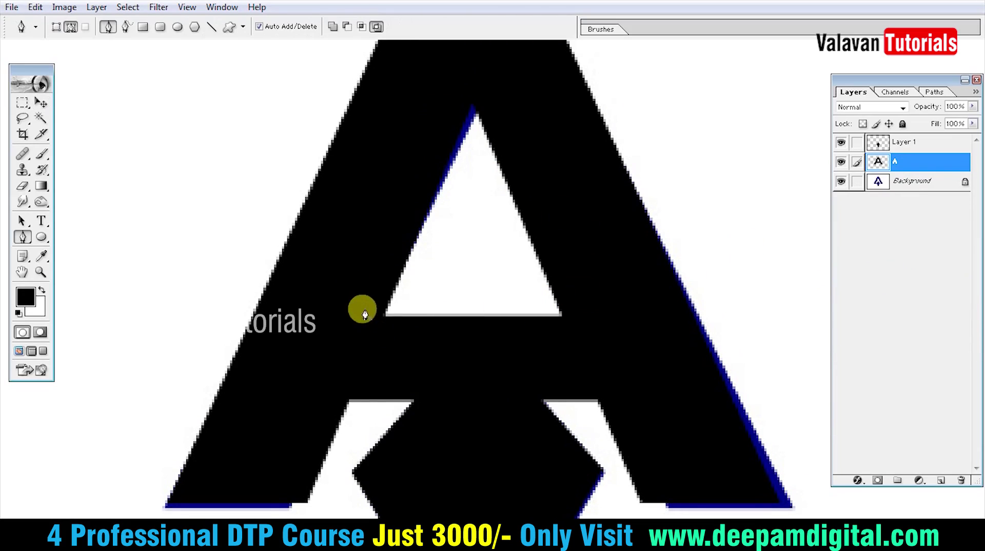
{"action": "left_click", "coordinate": [473, 108]}
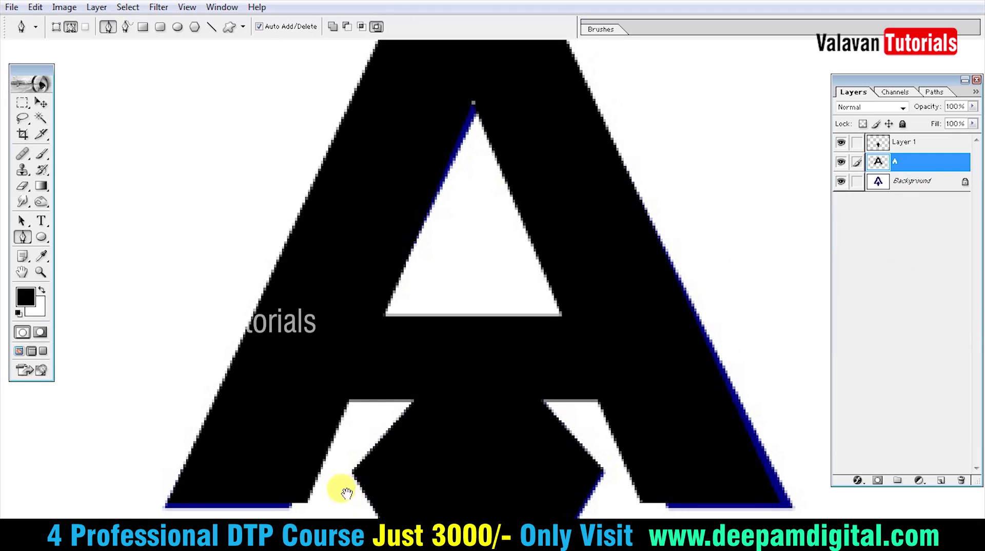
{"action": "scroll", "coordinate": [340, 488], "scroll_direction": "down", "scroll_amount": 3}
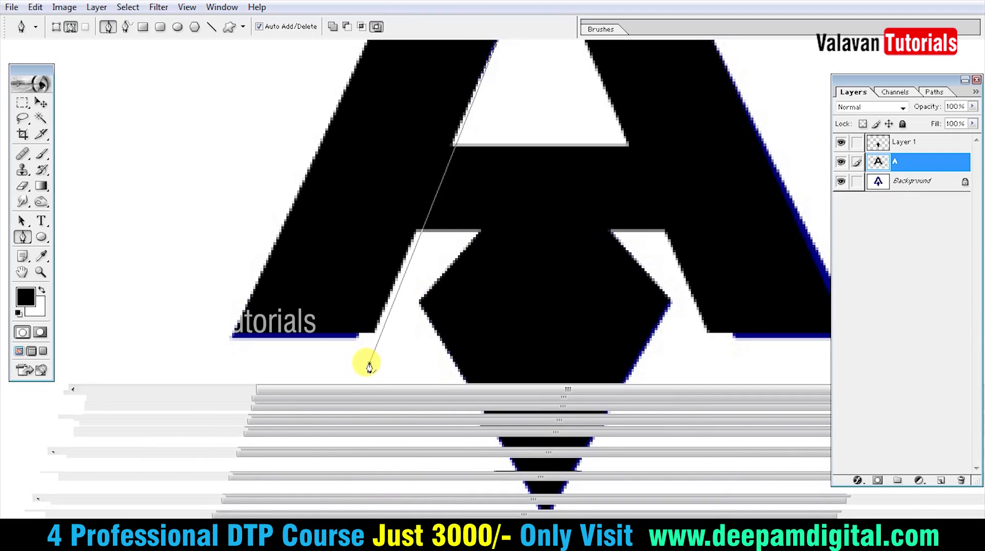
{"action": "key", "text": "a"}
{"action": "left_click_drag", "start_coordinate": [369, 365], "coordinate": [360, 364]}
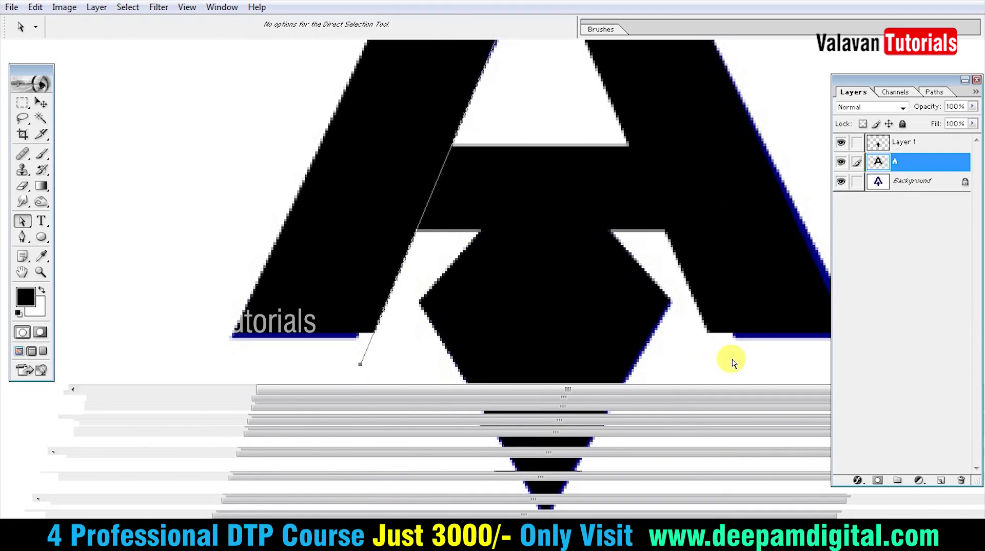
{"action": "key", "text": "p"}
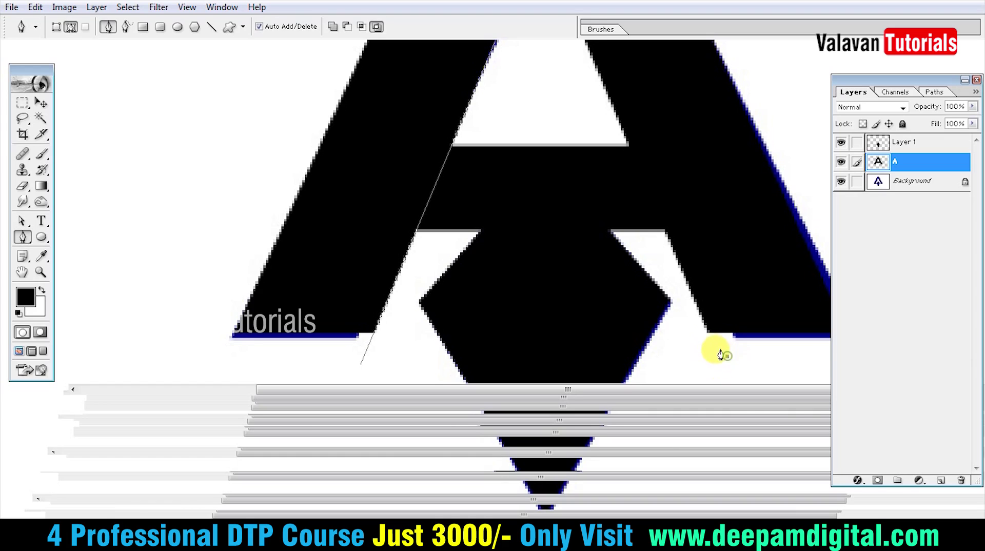
{"action": "left_click_drag", "start_coordinate": [707, 334], "coordinate": [686, 311]}
{"action": "left_click_drag", "start_coordinate": [681, 207], "coordinate": [708, 335]}
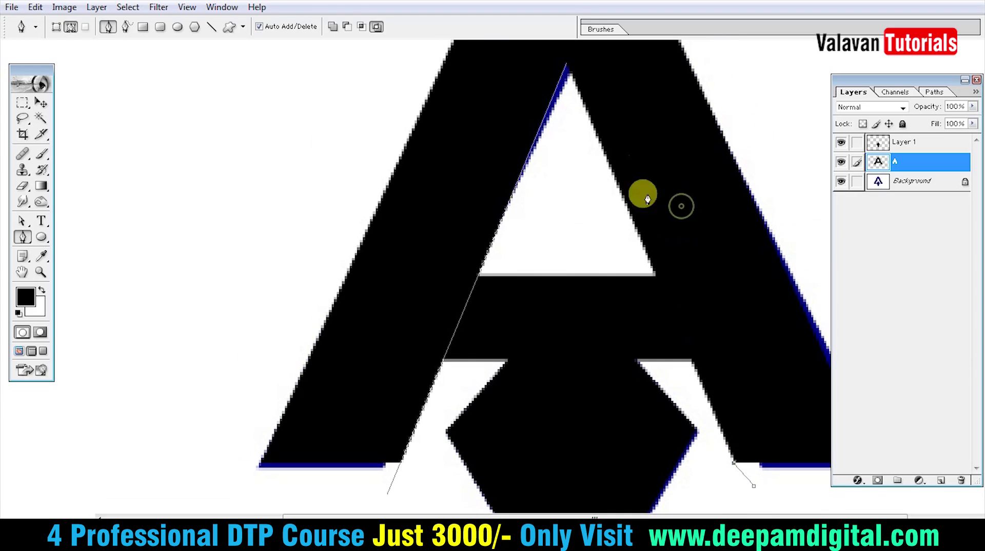
{"action": "left_click", "coordinate": [566, 65]}
Step: Delete the traced area from the A and merge the A with the diamond layer
{"action": "key", "text": "ctrl+Return"}
{"action": "key", "text": "v"}
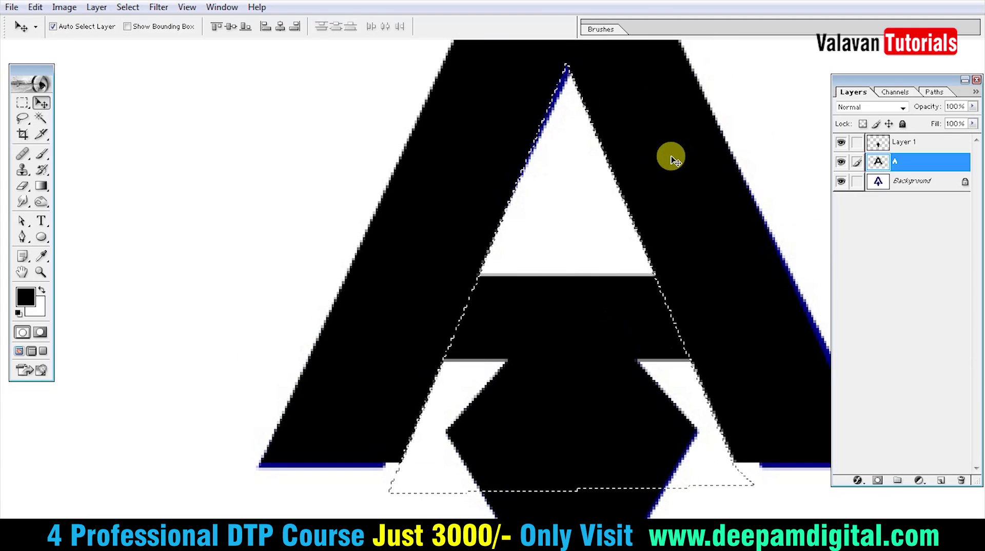
{"action": "key", "text": "Delete"}
{"action": "key", "text": "ctrl+d"}
{"action": "key", "text": "ctrl+minus"}
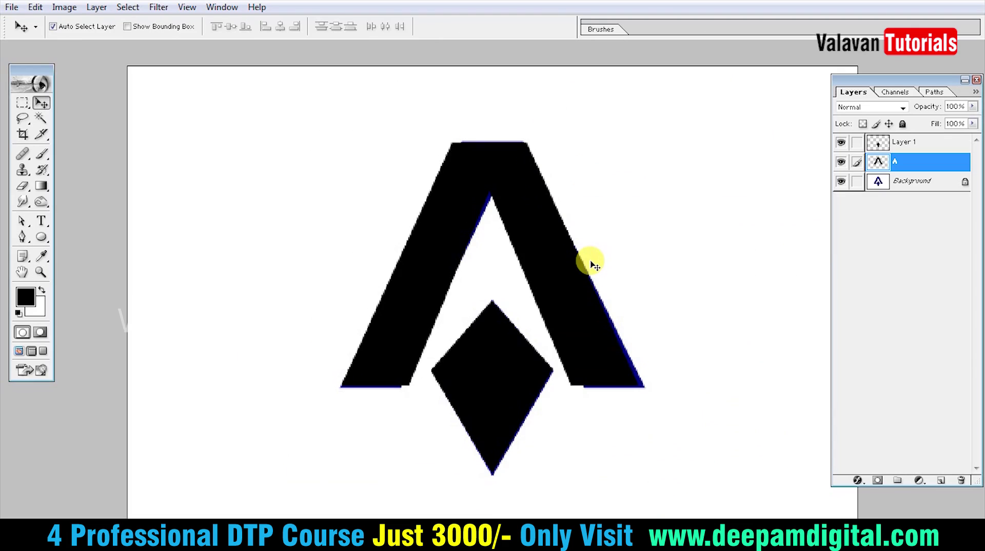
{"action": "left_click_drag", "start_coordinate": [576, 276], "coordinate": [589, 288]}
{"action": "key", "text": "ctrl+z"}
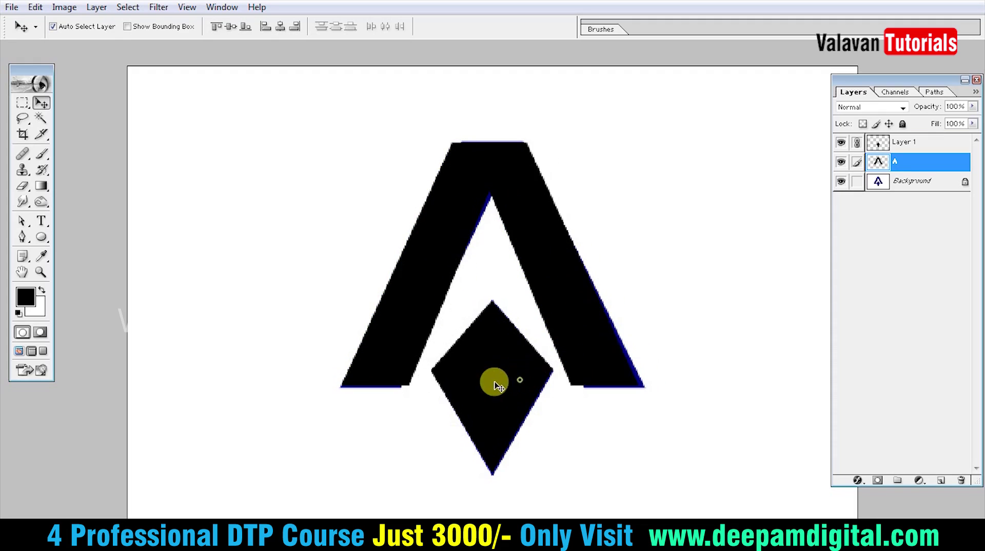
{"action": "left_click", "coordinate": [494, 379]}
{"action": "key", "text": "ctrl+e"}
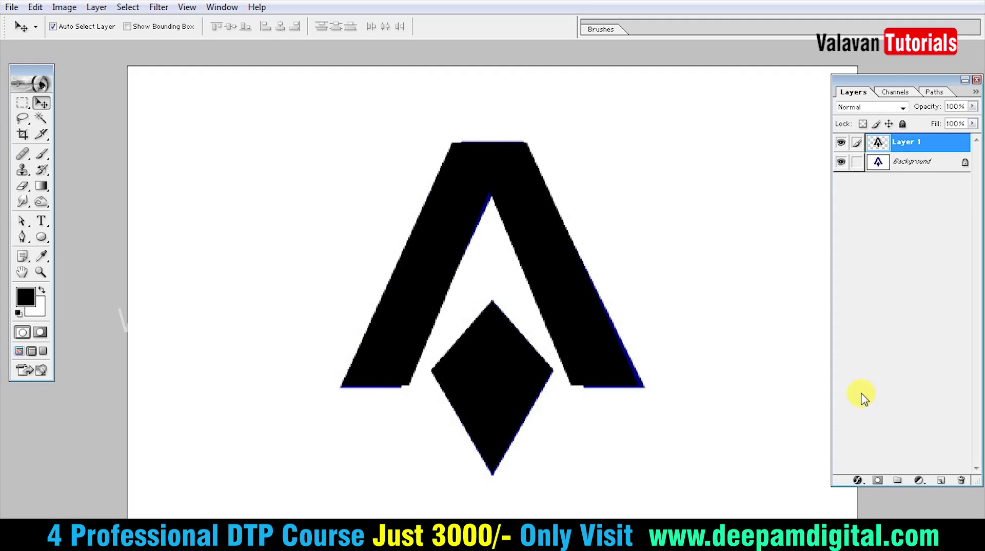
Step: Drag the merged black A-and-diamond layer into the chevron document as Layer 3
{"action": "left_click", "coordinate": [26, 296]}
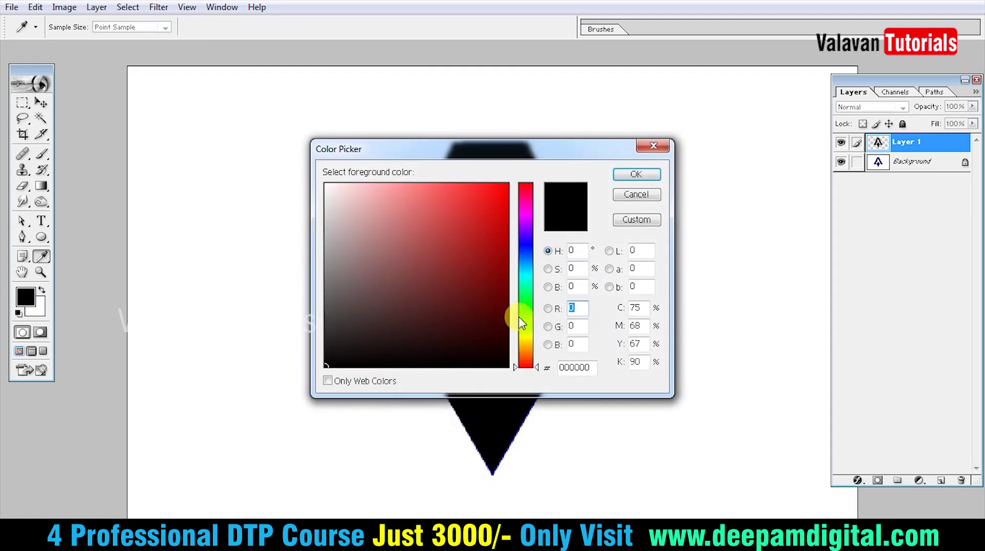
{"action": "key", "text": "Escape"}
{"action": "left_click_drag", "start_coordinate": [482, 234], "coordinate": [282, 147]}
{"action": "key", "text": "z"}
{"action": "right_click", "coordinate": [521, 229]}
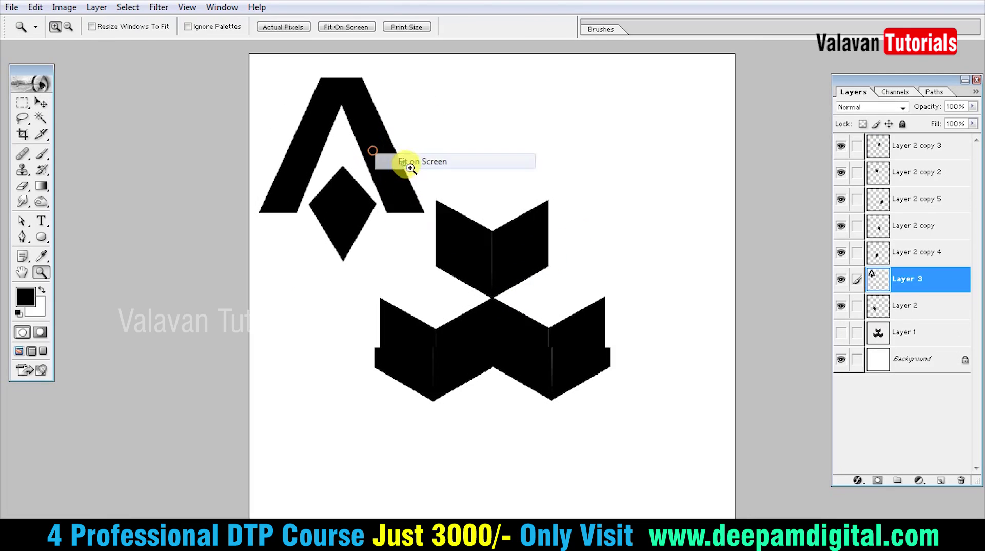
Step: Position the chevron and A logo side by side at the top, then fit the canvas on screen
{"action": "key", "text": "v"}
{"action": "left_click_drag", "start_coordinate": [486, 255], "coordinate": [567, 118]}
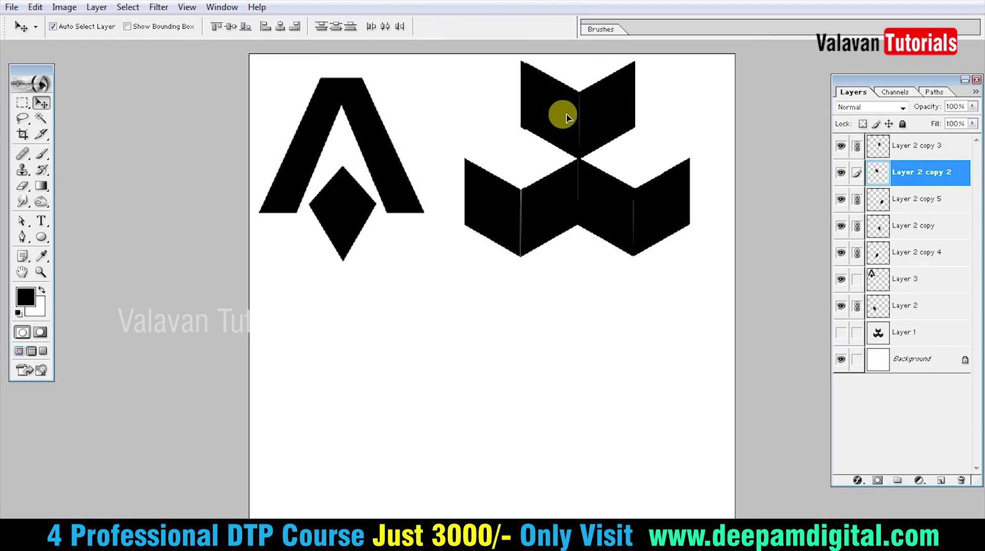
{"action": "left_click_drag", "start_coordinate": [396, 149], "coordinate": [413, 153]}
{"action": "left_click_drag", "start_coordinate": [536, 226], "coordinate": [532, 233]}
{"action": "right_click", "coordinate": [496, 211]}
{"action": "left_click", "coordinate": [512, 221]}
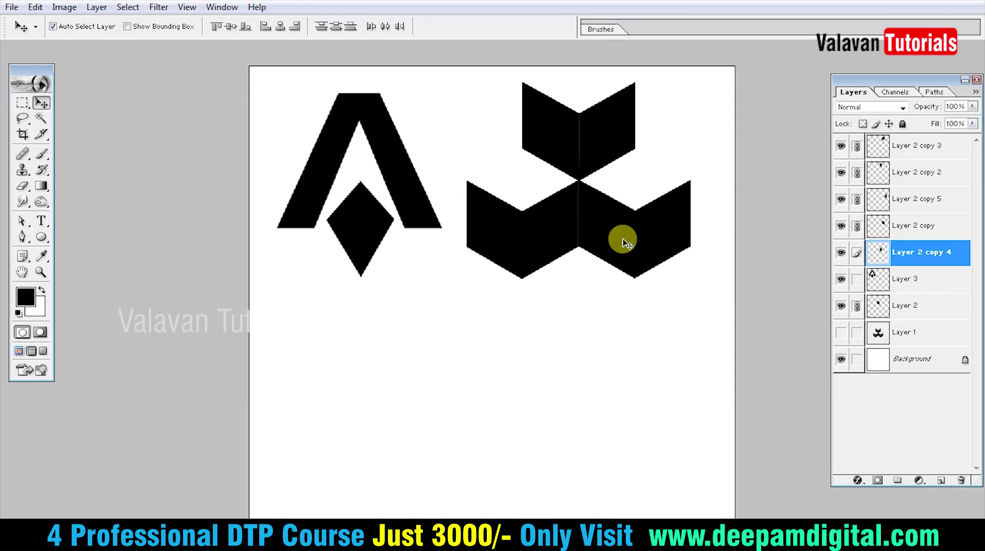